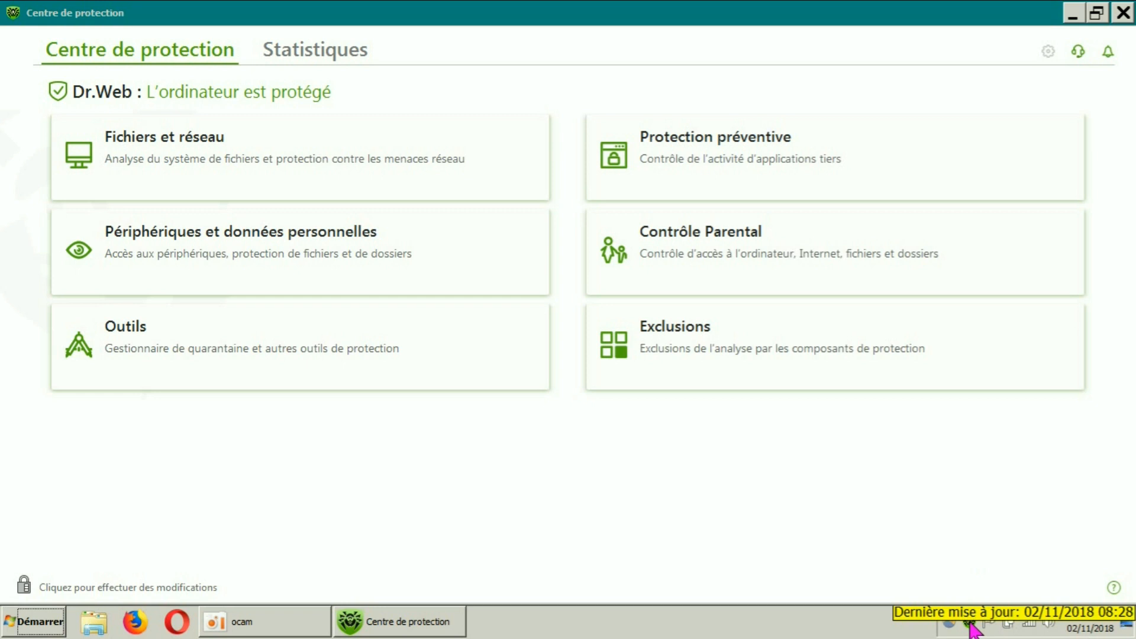
{"action": "left_click", "coordinate": [971, 619]}
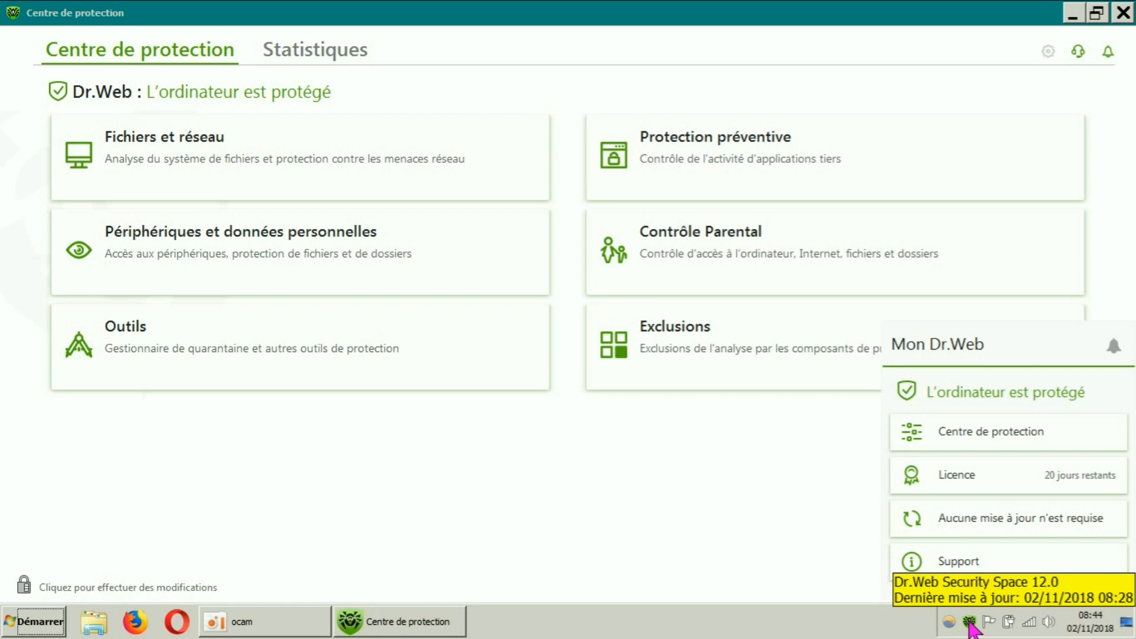
{"action": "left_click", "coordinate": [677, 504]}
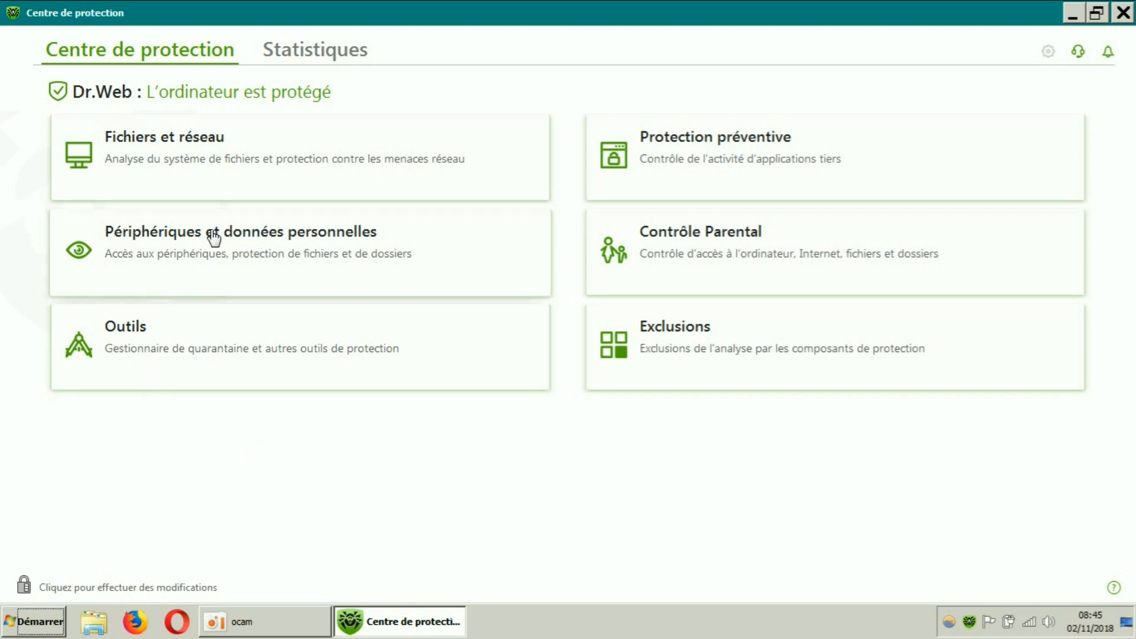
Step: Unlock the protection settings and open Prévention de la perte de données under Périphériques et données personnelles
{"action": "left_click", "coordinate": [265, 246]}
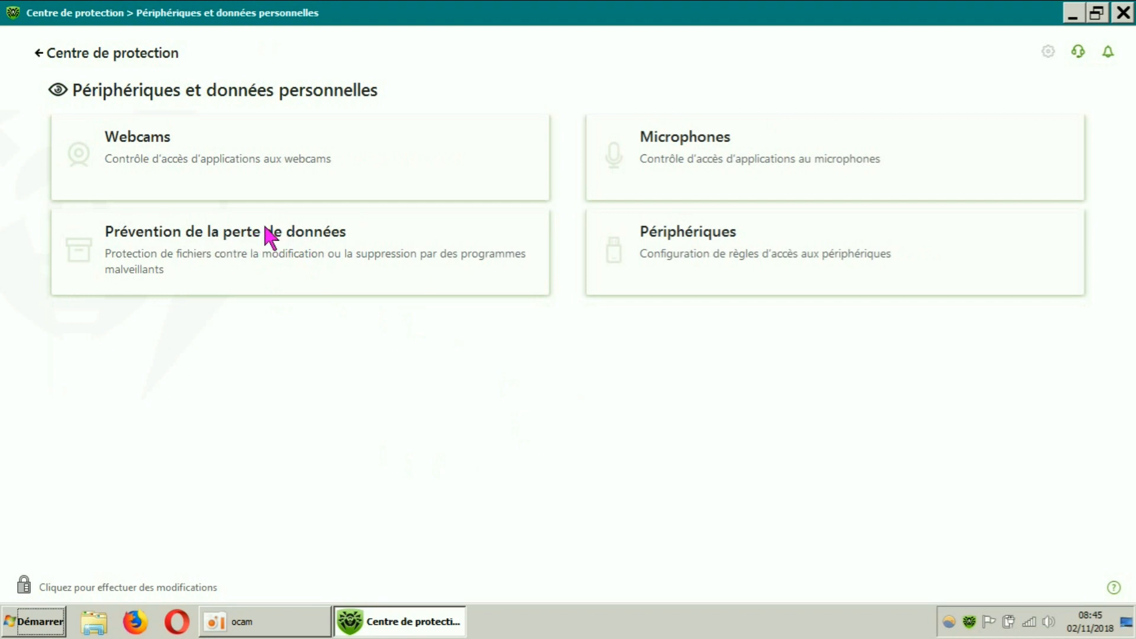
{"action": "left_click", "coordinate": [24, 587]}
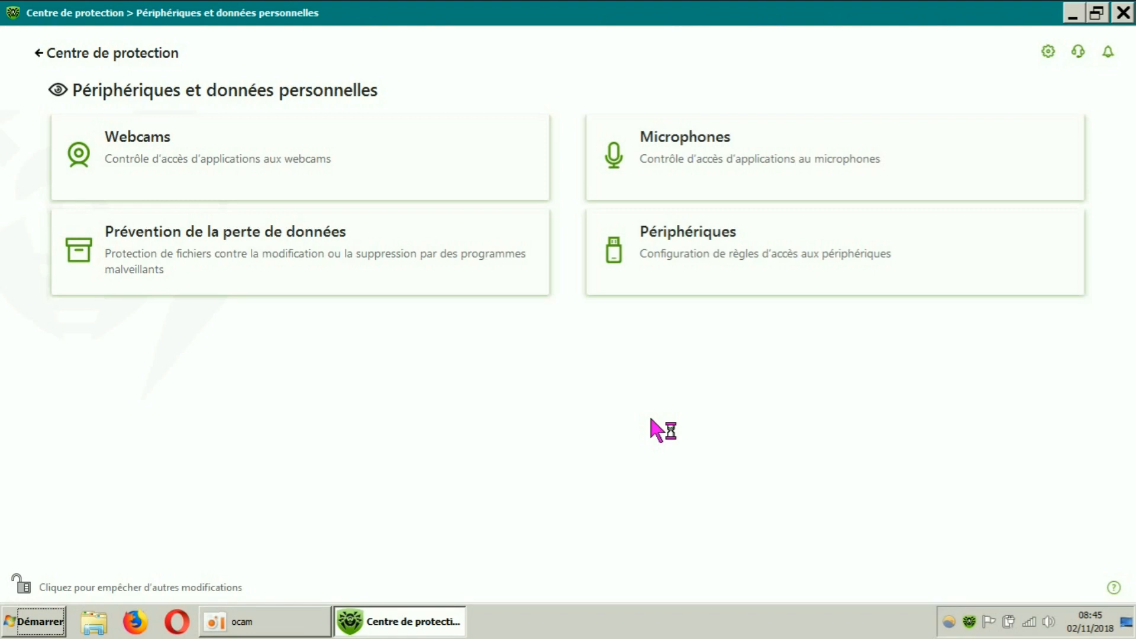
{"action": "left_click", "coordinate": [200, 231]}
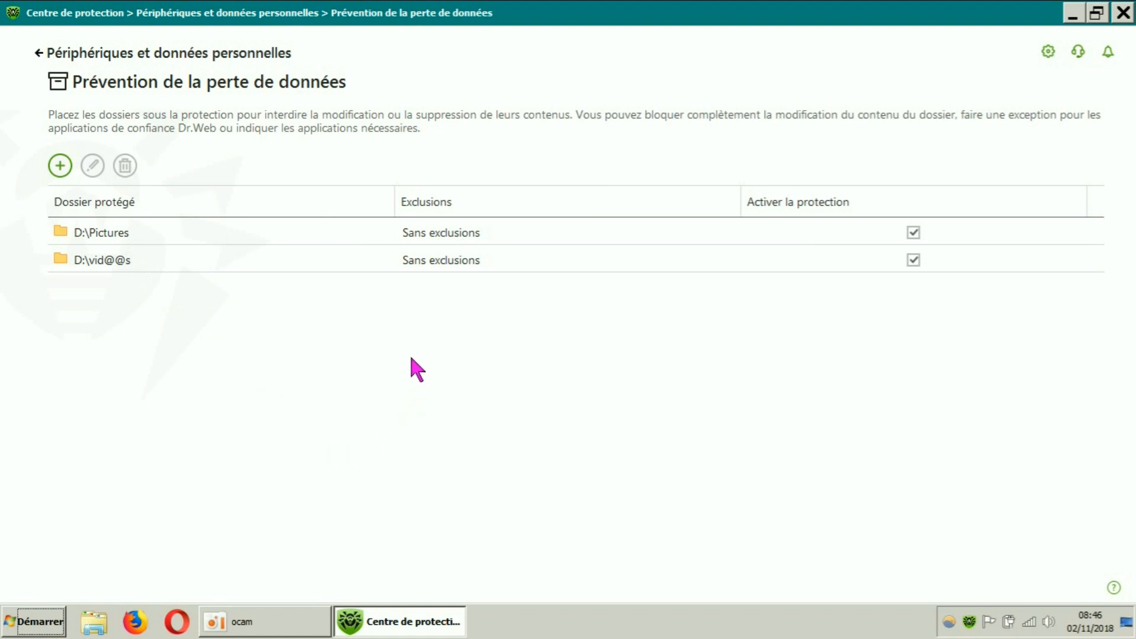
{"action": "left_click", "coordinate": [92, 235]}
{"action": "left_click", "coordinate": [60, 167]}
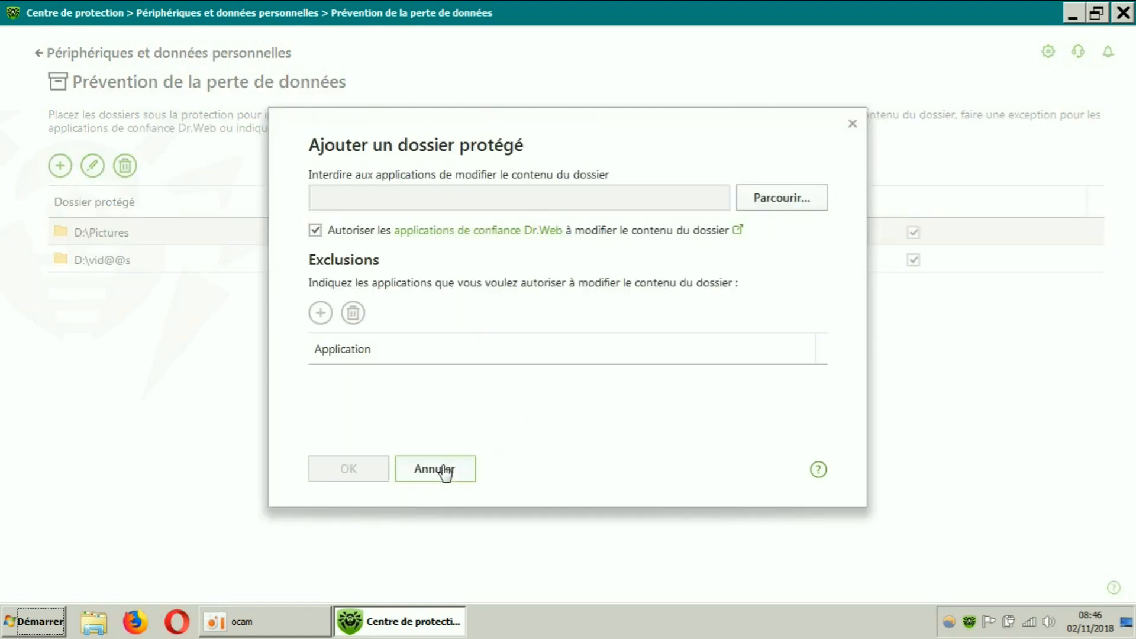
{"action": "left_click", "coordinate": [853, 125]}
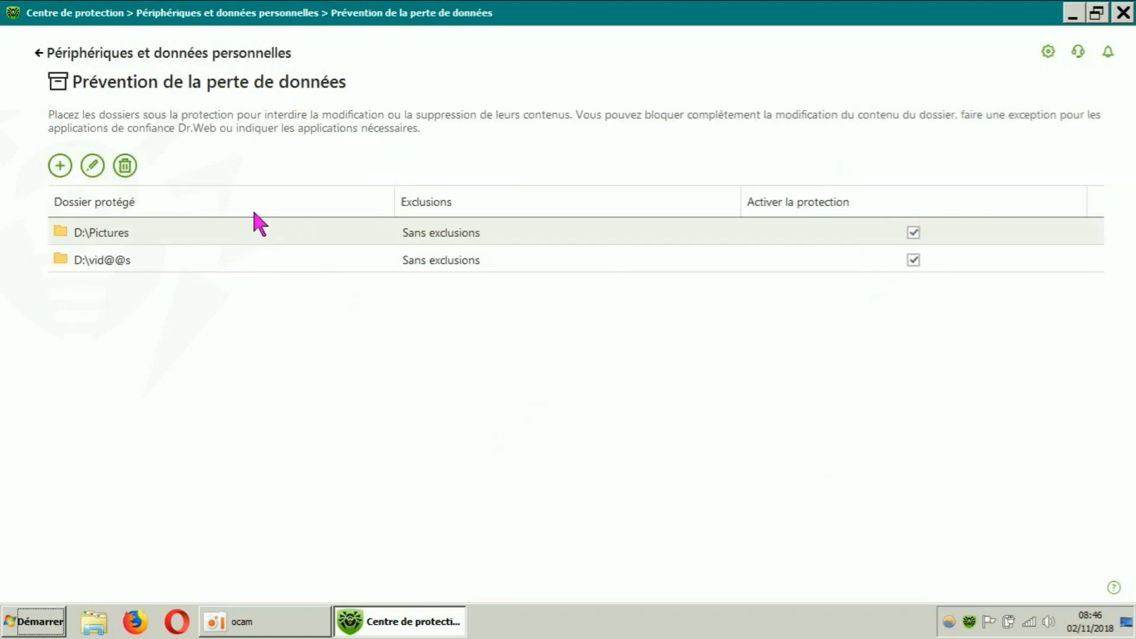
Step: Delete the D:\Pictures and D:\vid@@s entries from the protected folder list
{"action": "left_click", "coordinate": [109, 227]}
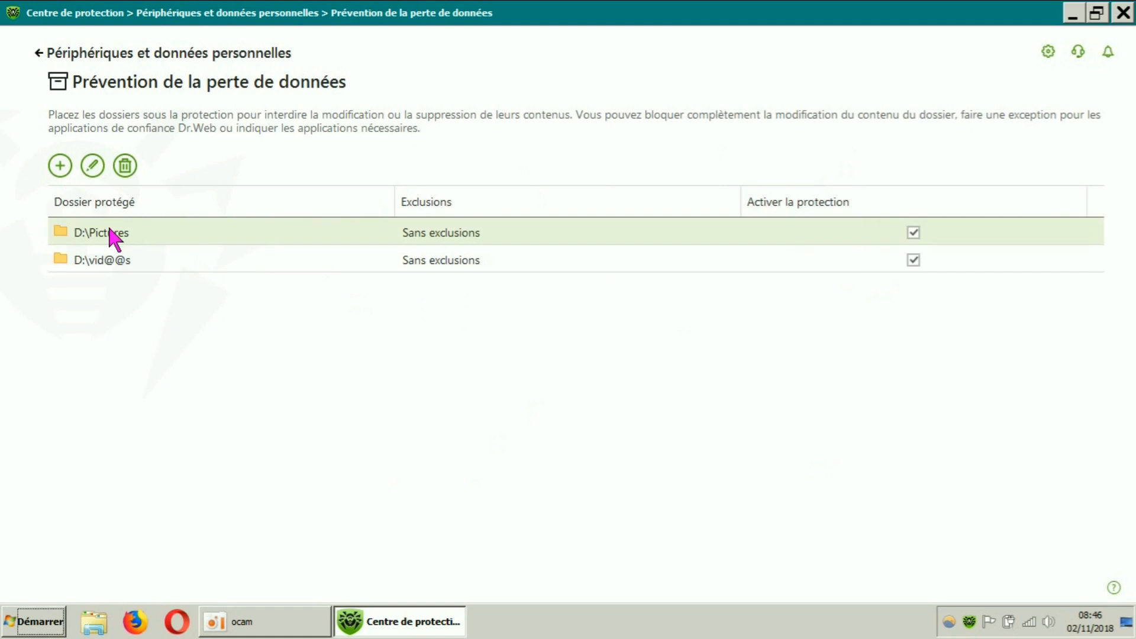
{"action": "left_click", "coordinate": [126, 172]}
{"action": "left_click", "coordinate": [417, 355]}
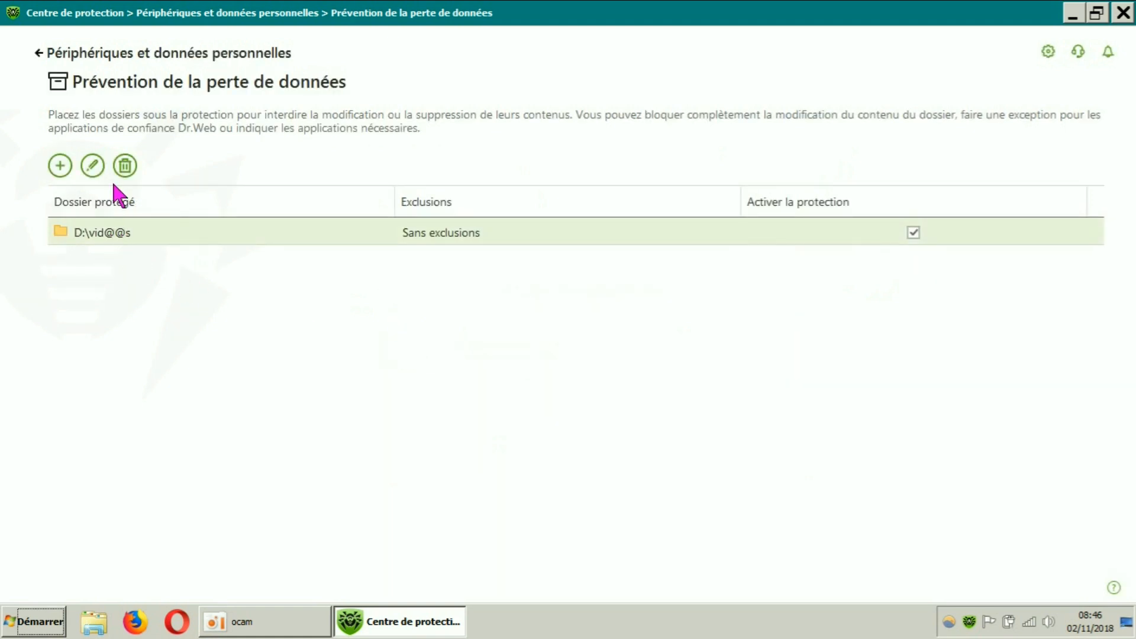
{"action": "left_click", "coordinate": [125, 167]}
{"action": "left_click", "coordinate": [427, 355]}
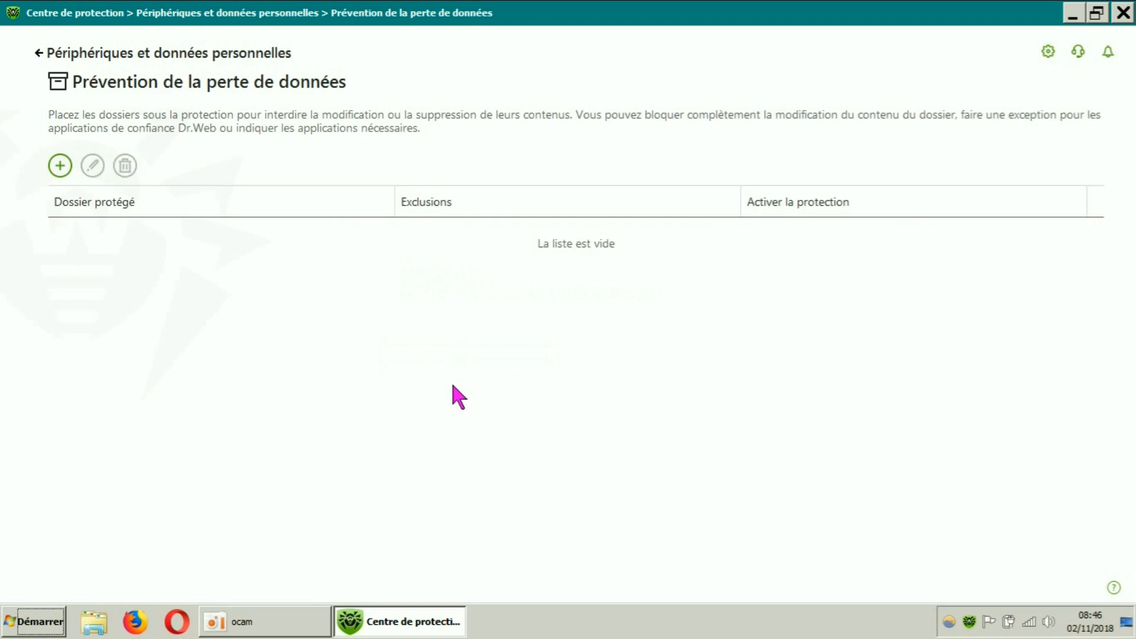
Step: Start adding a protected folder and choose Mes images (C:\Users\ASUS\Pictures) from the Images library
{"action": "left_click", "coordinate": [61, 166]}
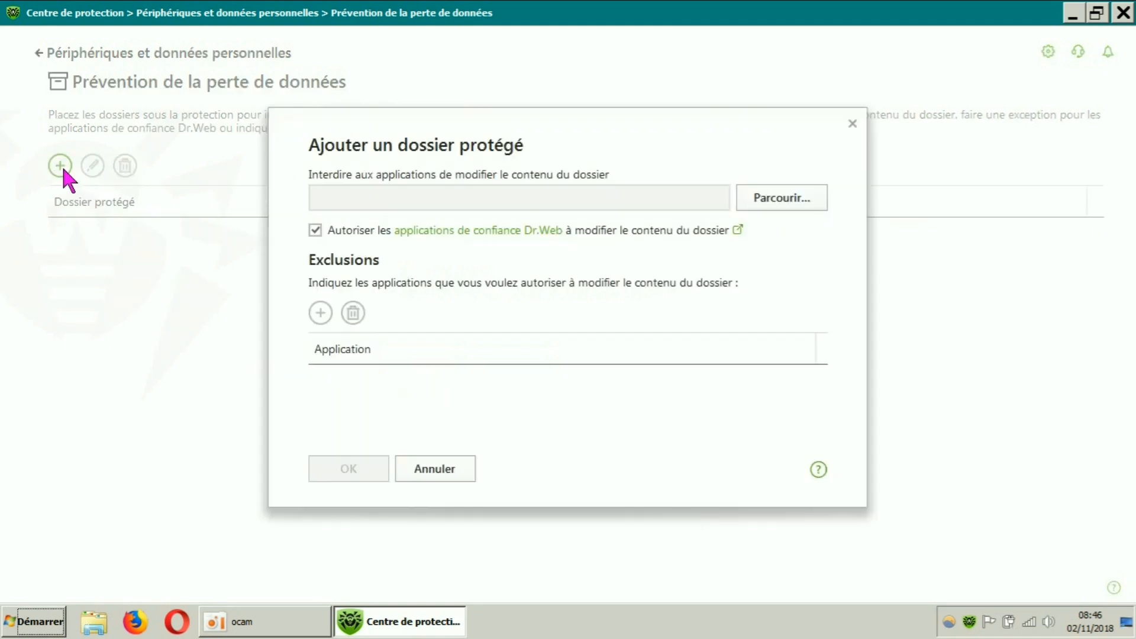
{"action": "left_click", "coordinate": [773, 199]}
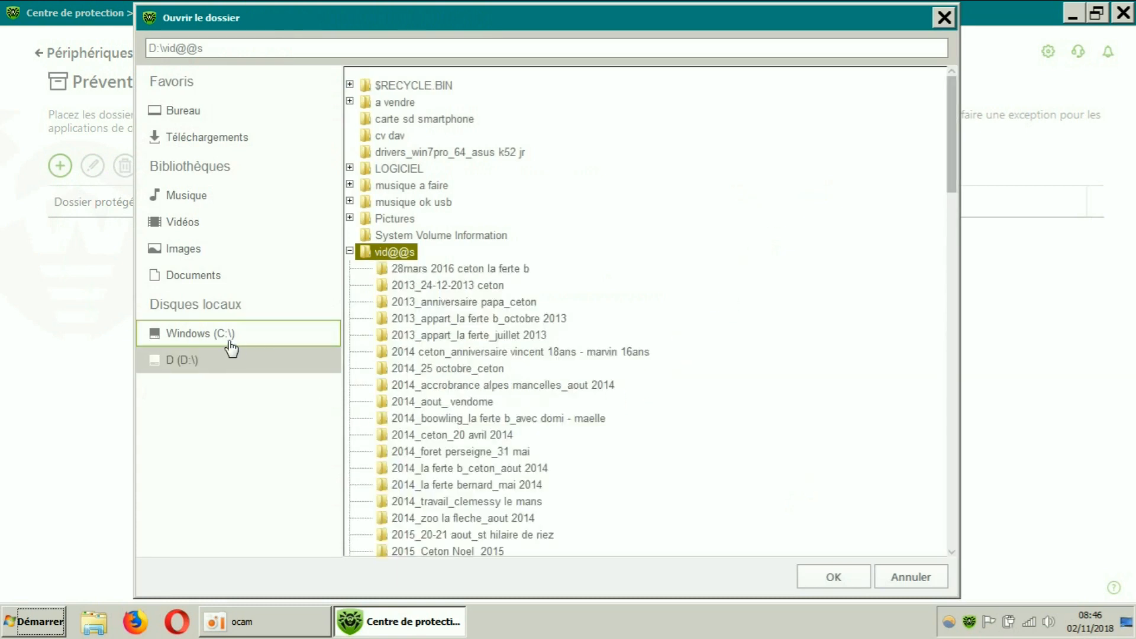
{"action": "left_click", "coordinate": [201, 251]}
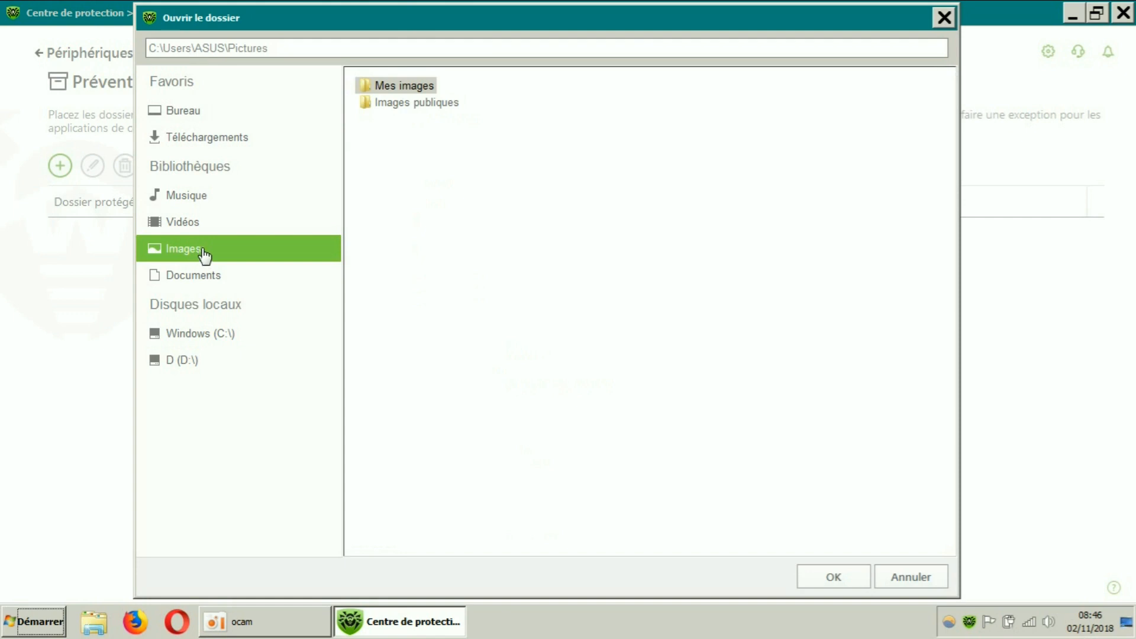
{"action": "left_click", "coordinate": [418, 87]}
{"action": "left_click", "coordinate": [834, 577]}
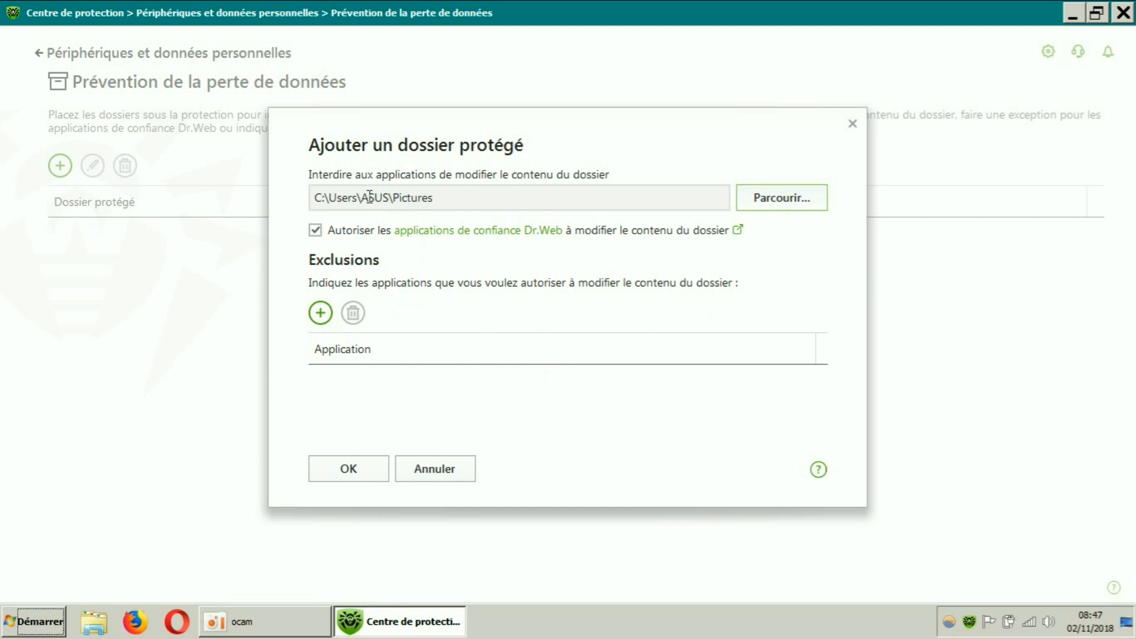
Step: Start adding an application exclusion and browse C:\Program Files (x86), including the Auslogics Disk Defrag folder, for candidate programs
{"action": "left_click", "coordinate": [322, 312]}
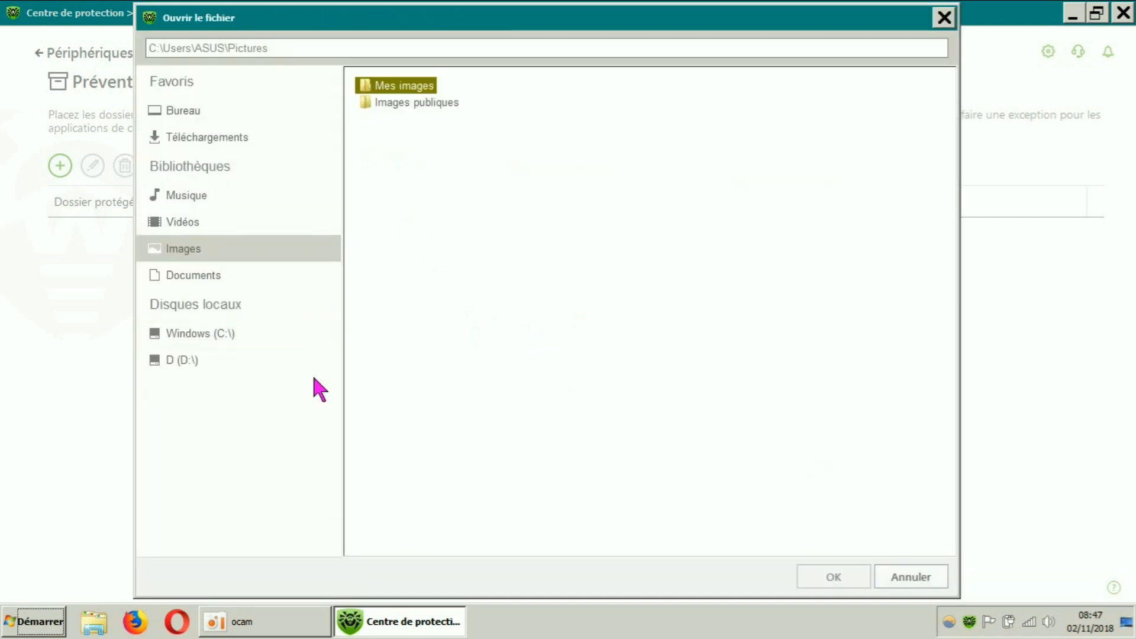
{"action": "left_click", "coordinate": [236, 335]}
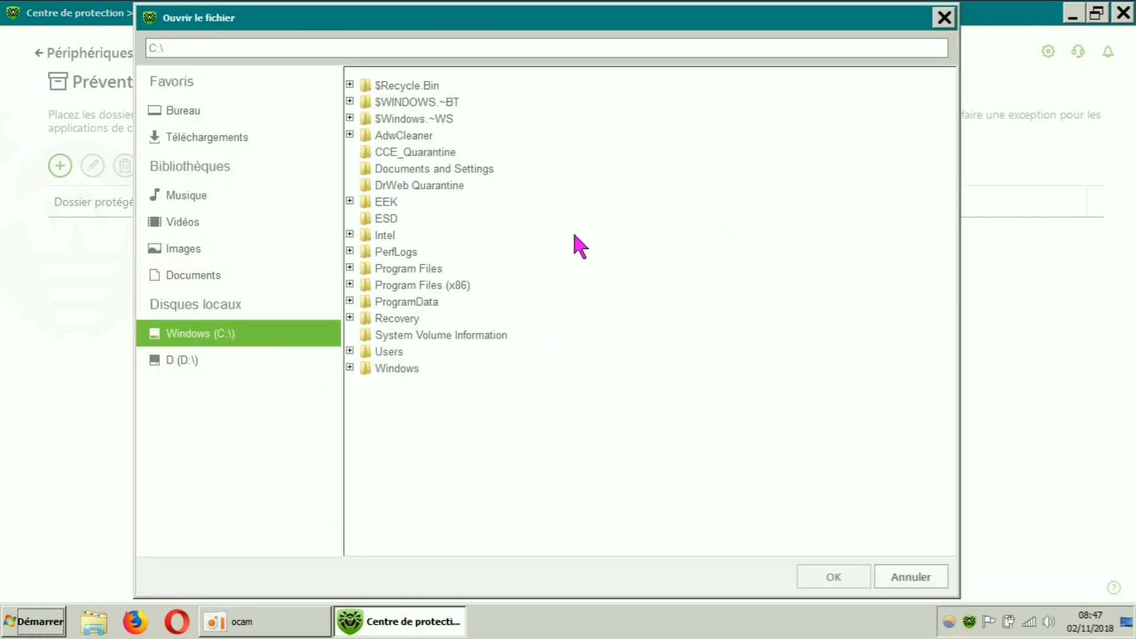
{"action": "left_click", "coordinate": [371, 287]}
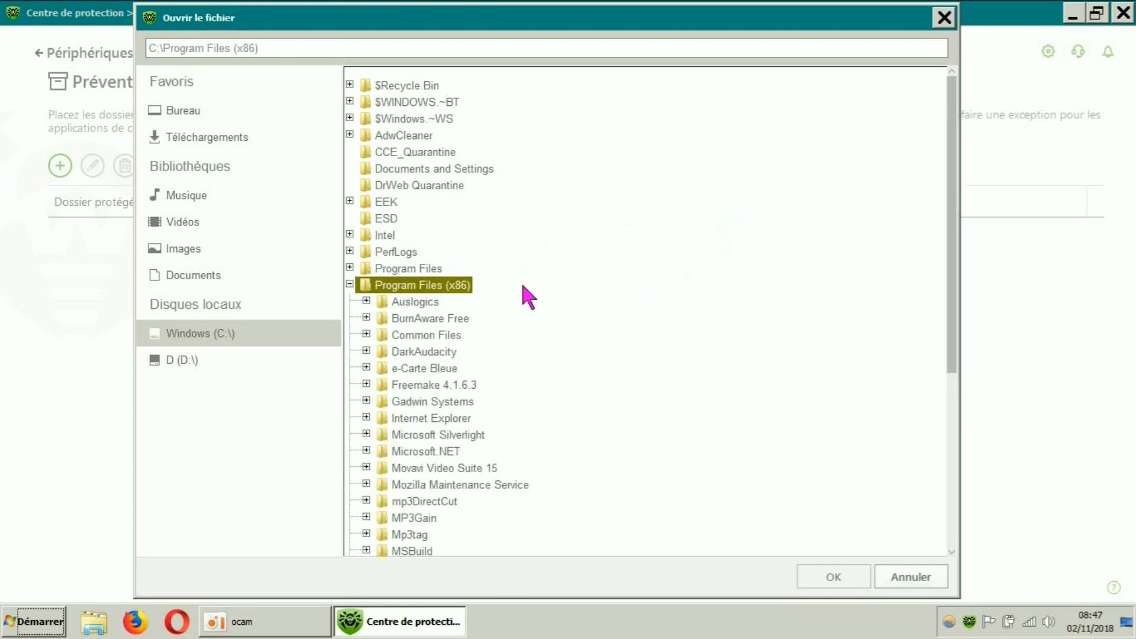
{"action": "left_click", "coordinate": [374, 302]}
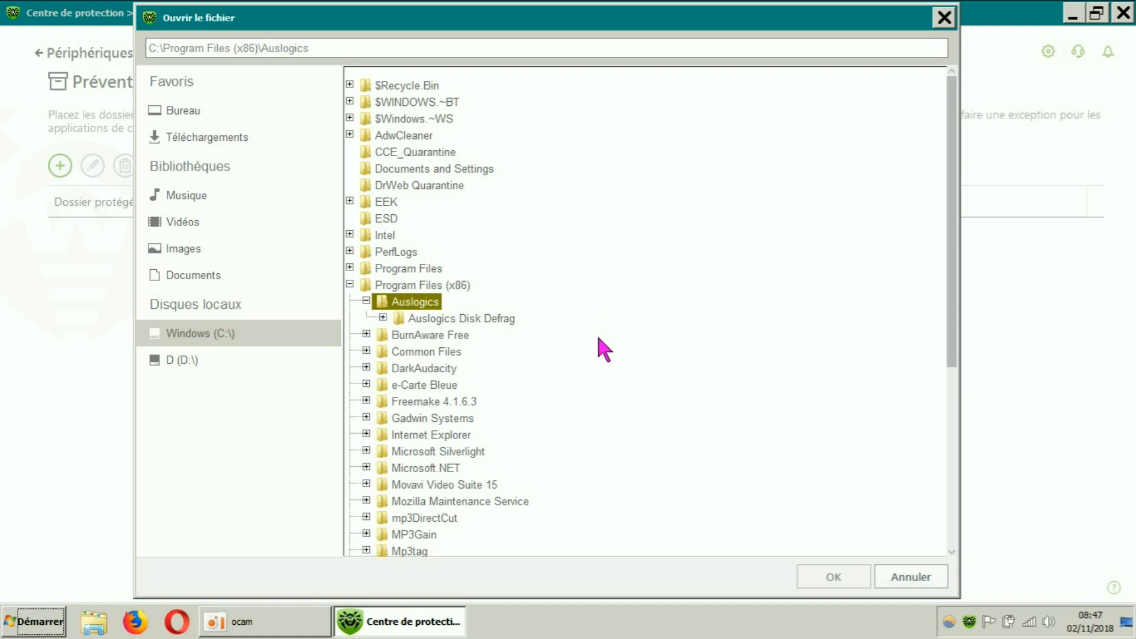
{"action": "left_click", "coordinate": [383, 319]}
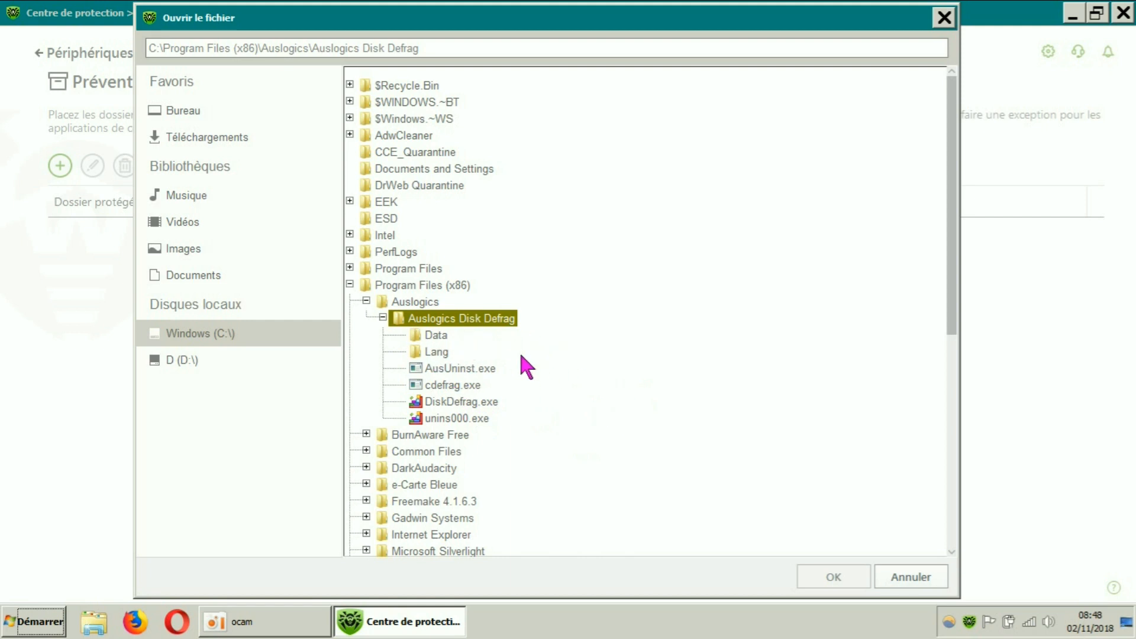
{"action": "scroll", "coordinate": [596, 370], "scroll_direction": "down", "scroll_amount": 3}
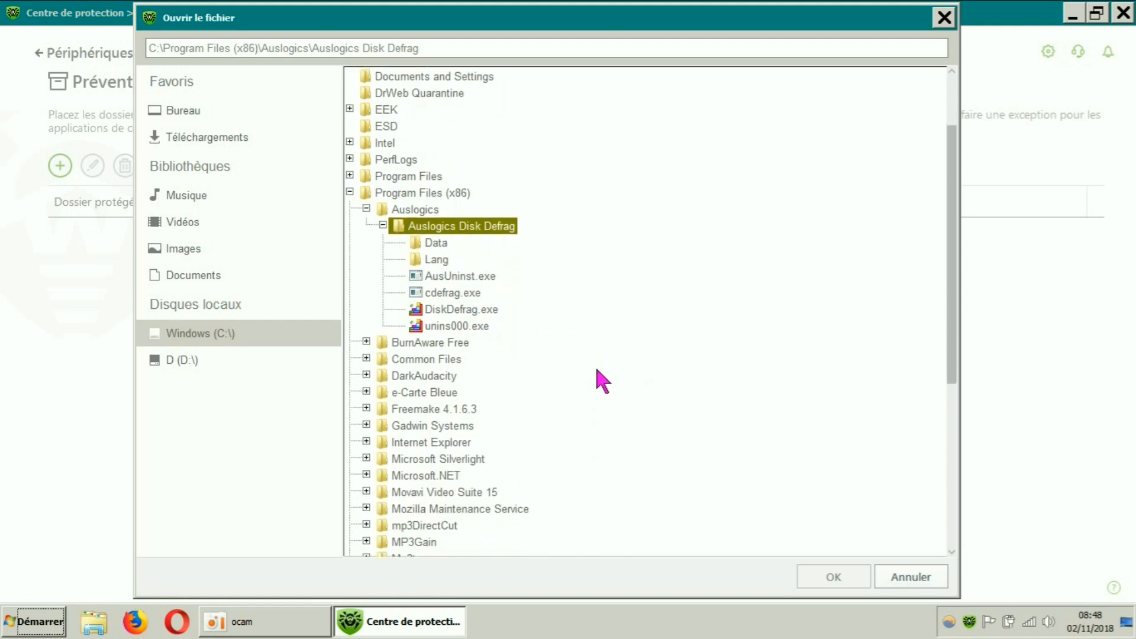
{"action": "scroll", "coordinate": [597, 371], "scroll_direction": "down", "scroll_amount": 2}
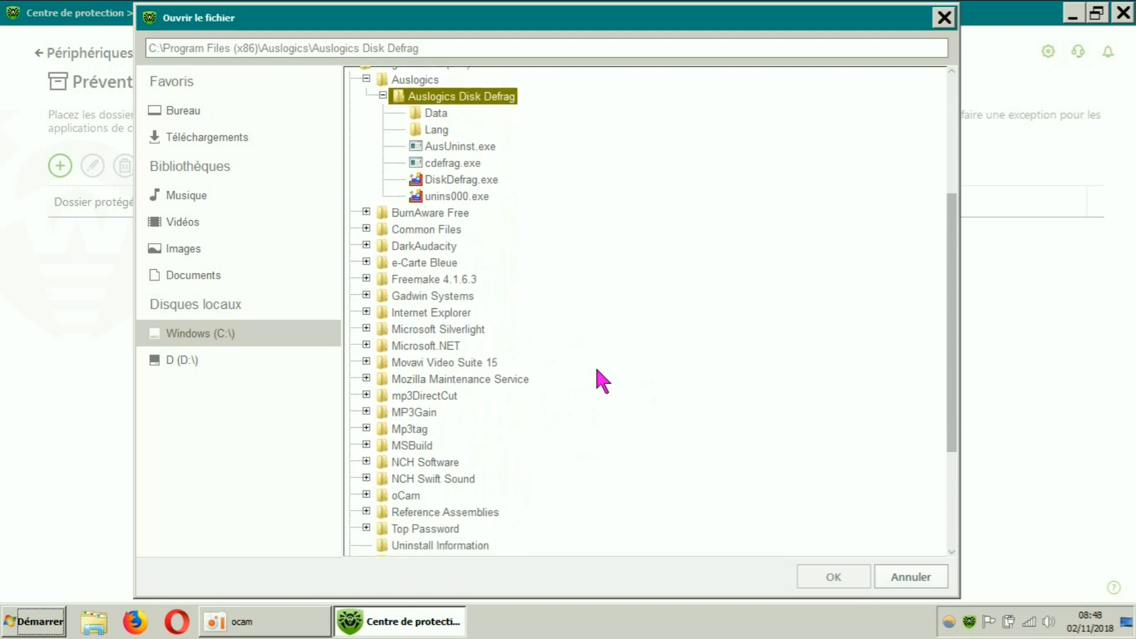
{"action": "scroll", "coordinate": [596, 370], "scroll_direction": "down", "scroll_amount": 3}
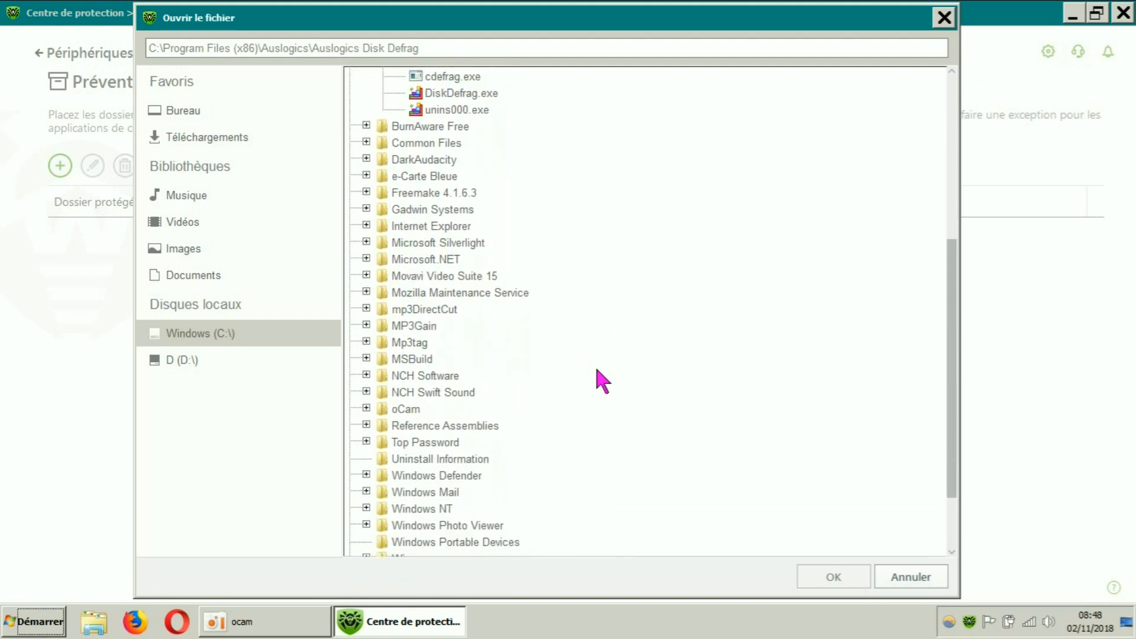
{"action": "scroll", "coordinate": [602, 380], "scroll_direction": "up", "scroll_amount": 6}
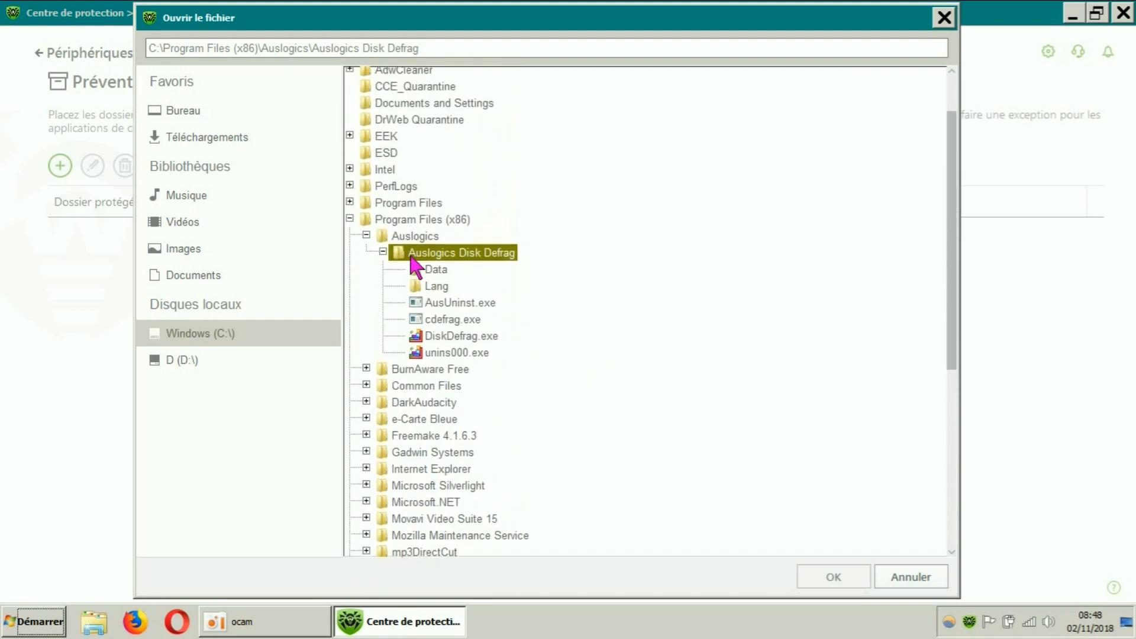
{"action": "left_click", "coordinate": [350, 232]}
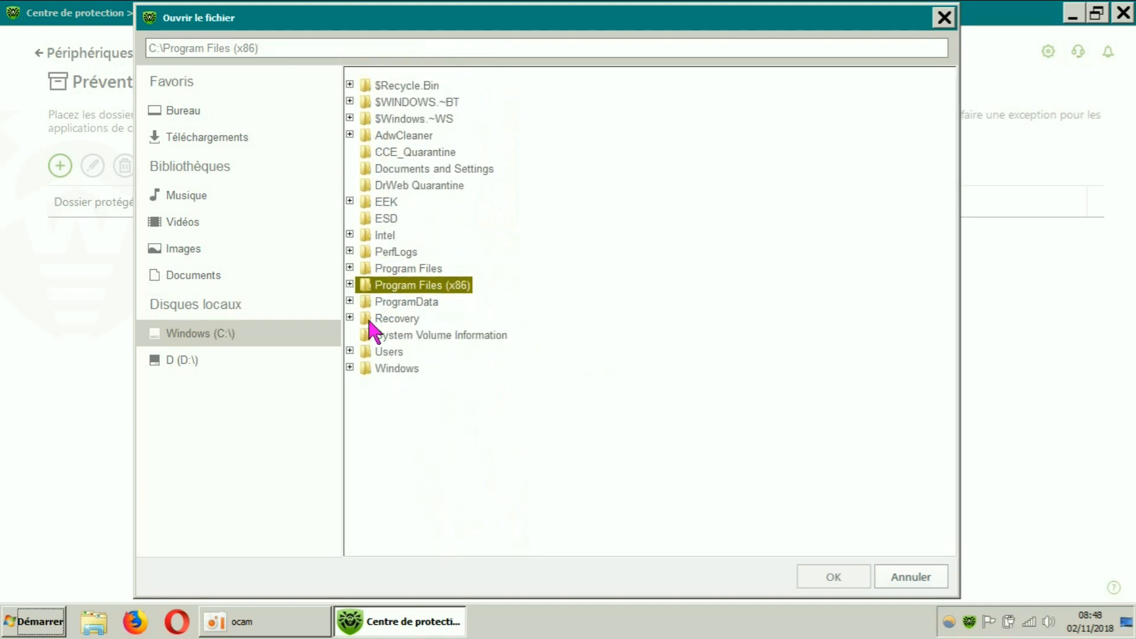
Step: Add PhotoFiltre.exe from C:\Program Files\PhotoFiltre-fr-653 as the application exclusion and save the protected folder
{"action": "left_click", "coordinate": [350, 268]}
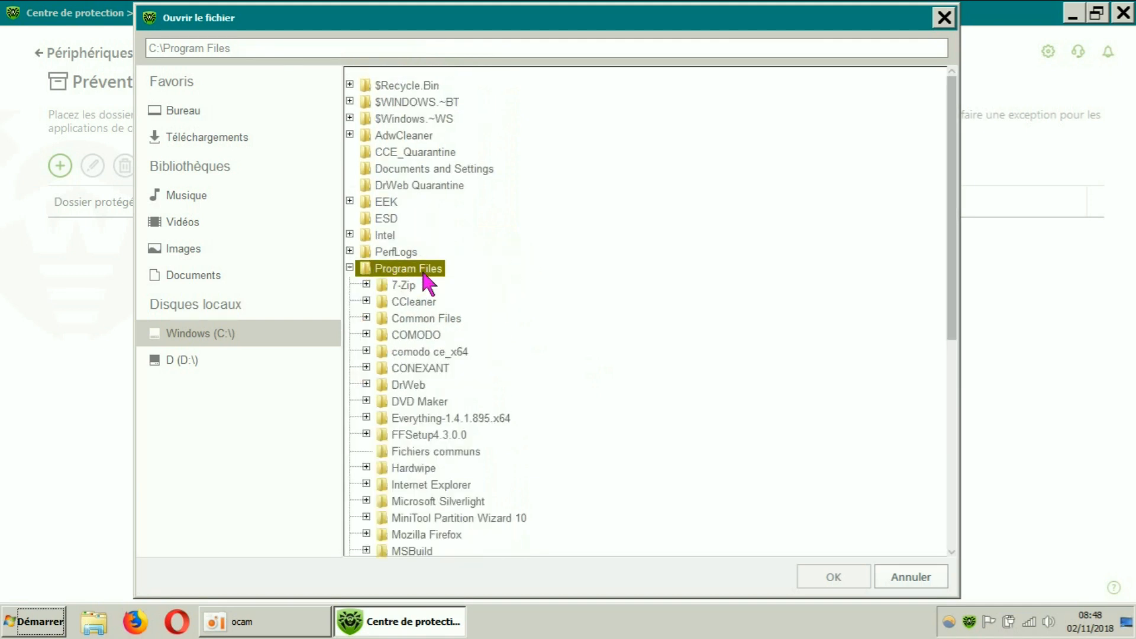
{"action": "scroll", "coordinate": [614, 286], "scroll_direction": "down", "scroll_amount": 1}
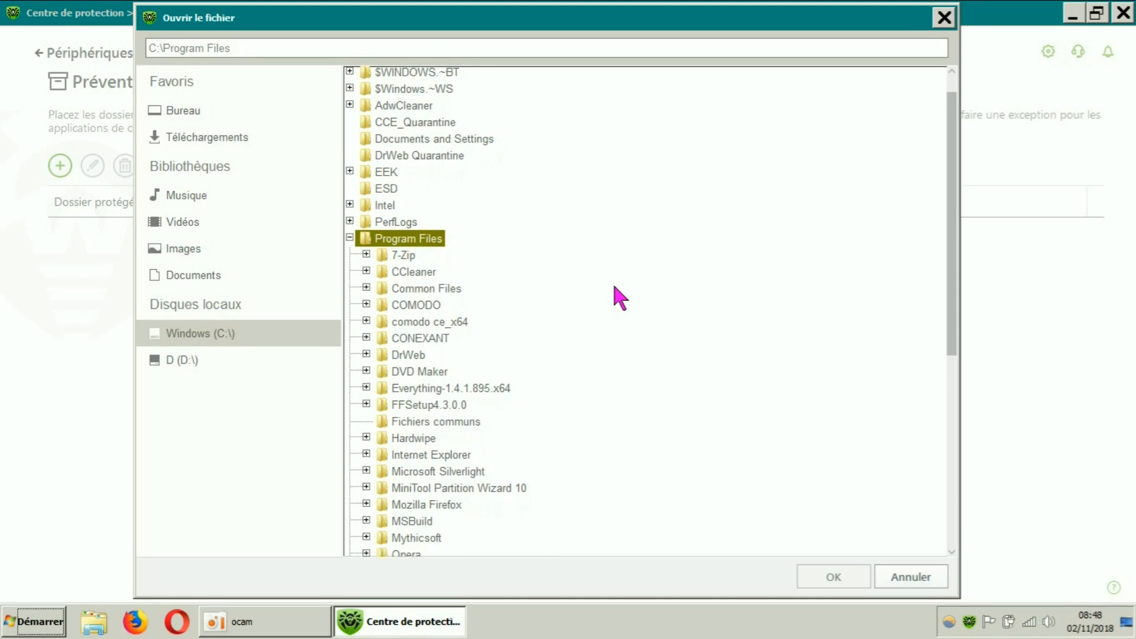
{"action": "scroll", "coordinate": [614, 286], "scroll_direction": "down", "scroll_amount": 2}
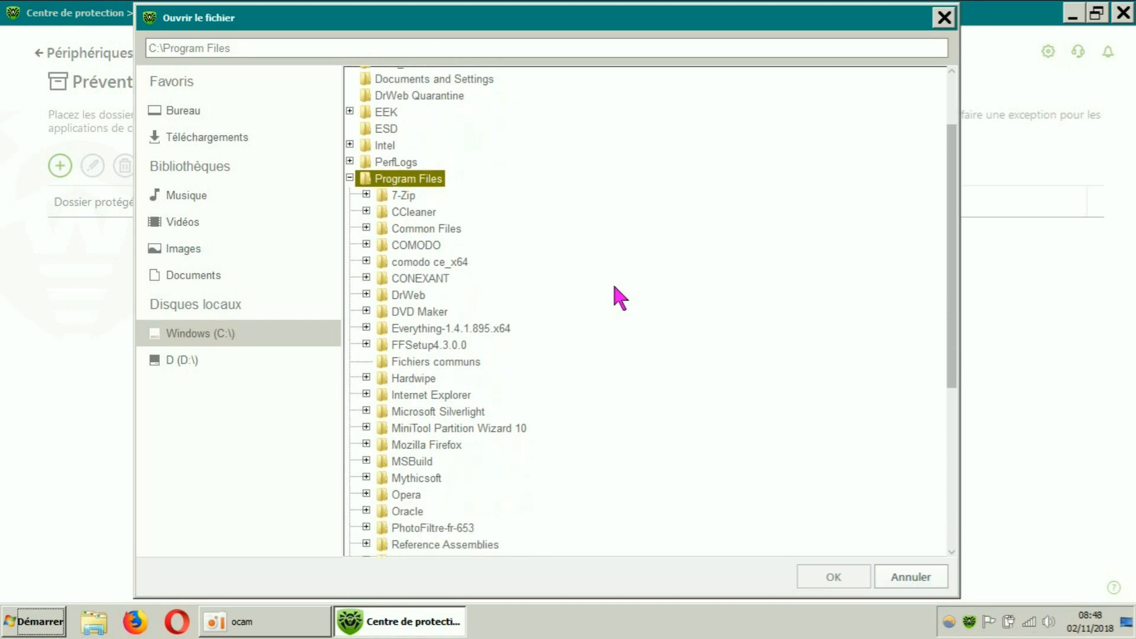
{"action": "scroll", "coordinate": [616, 290], "scroll_direction": "down", "scroll_amount": 3}
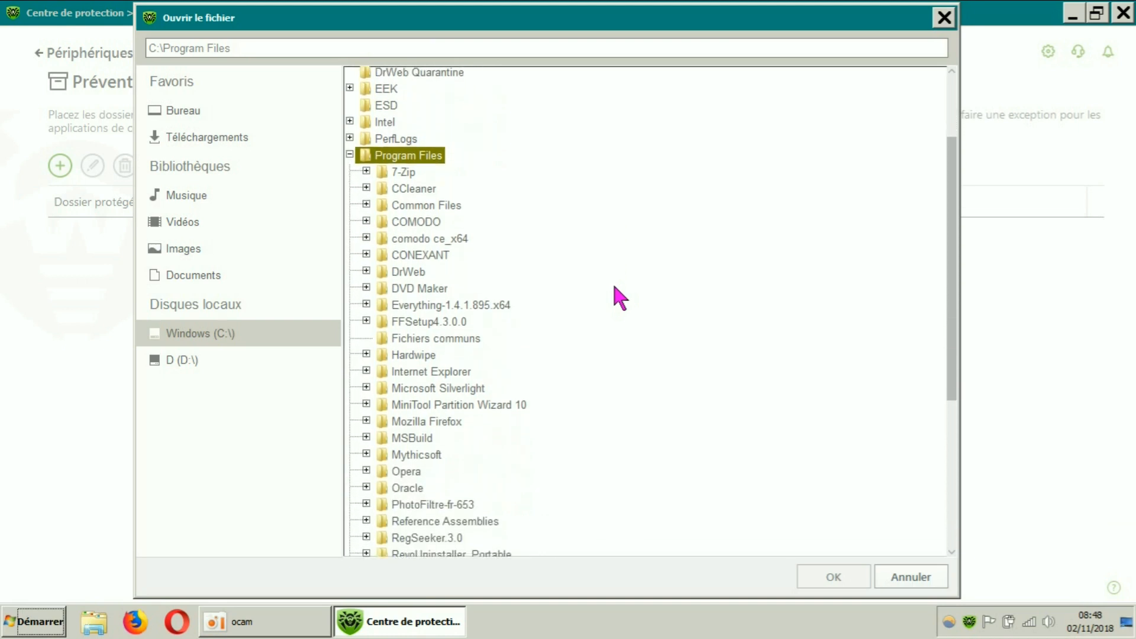
{"action": "scroll", "coordinate": [616, 290], "scroll_direction": "down", "scroll_amount": 1}
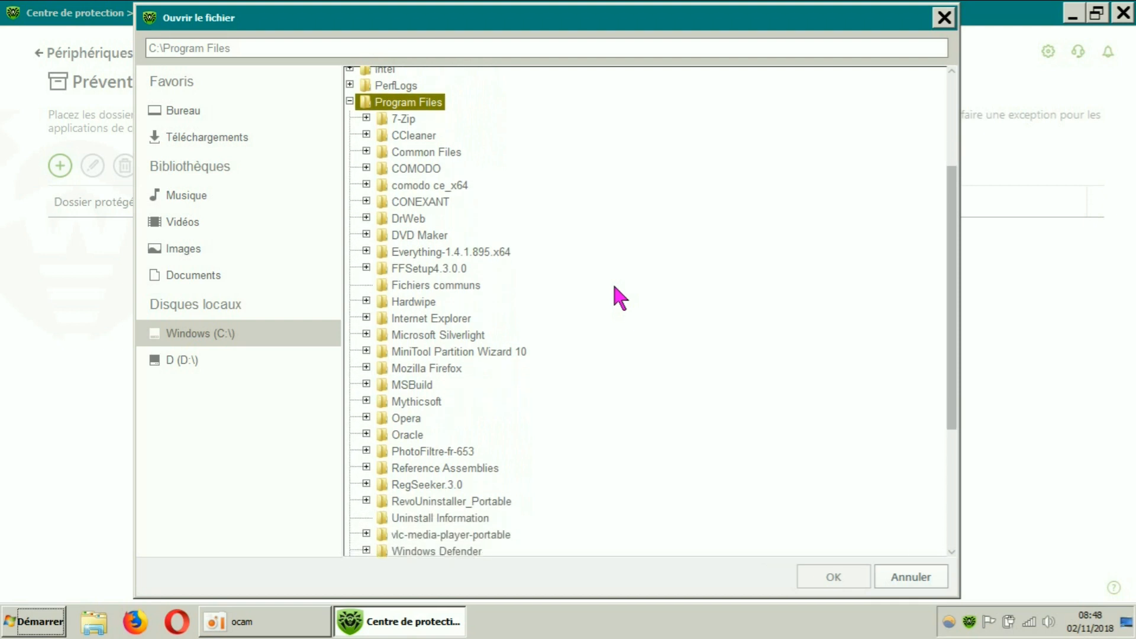
{"action": "scroll", "coordinate": [616, 290], "scroll_direction": "down", "scroll_amount": 3}
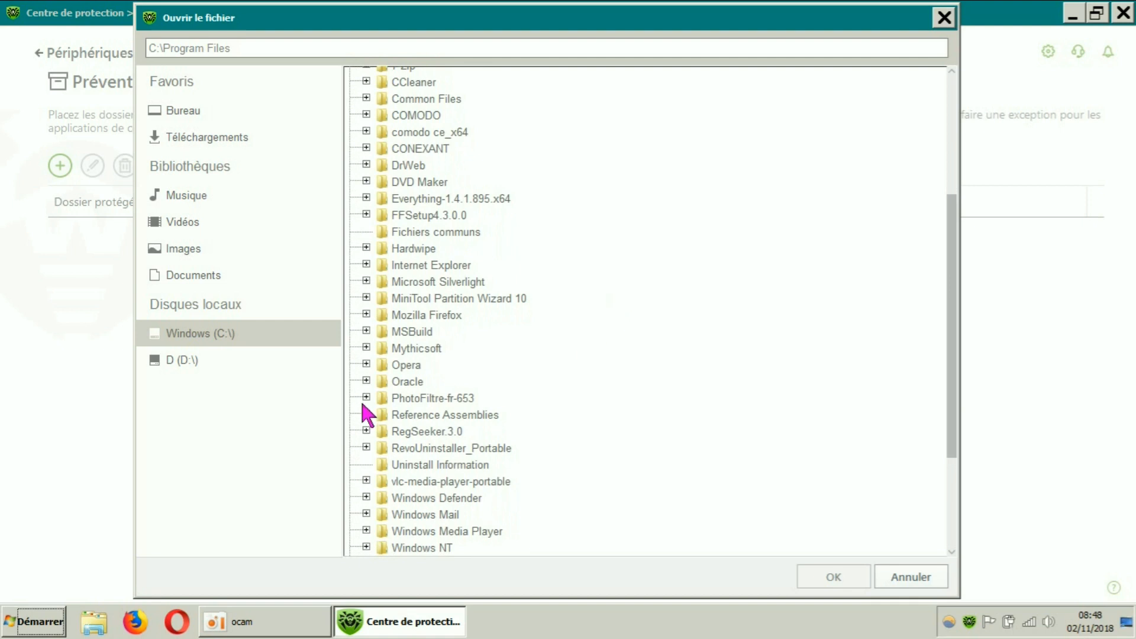
{"action": "left_click", "coordinate": [366, 398]}
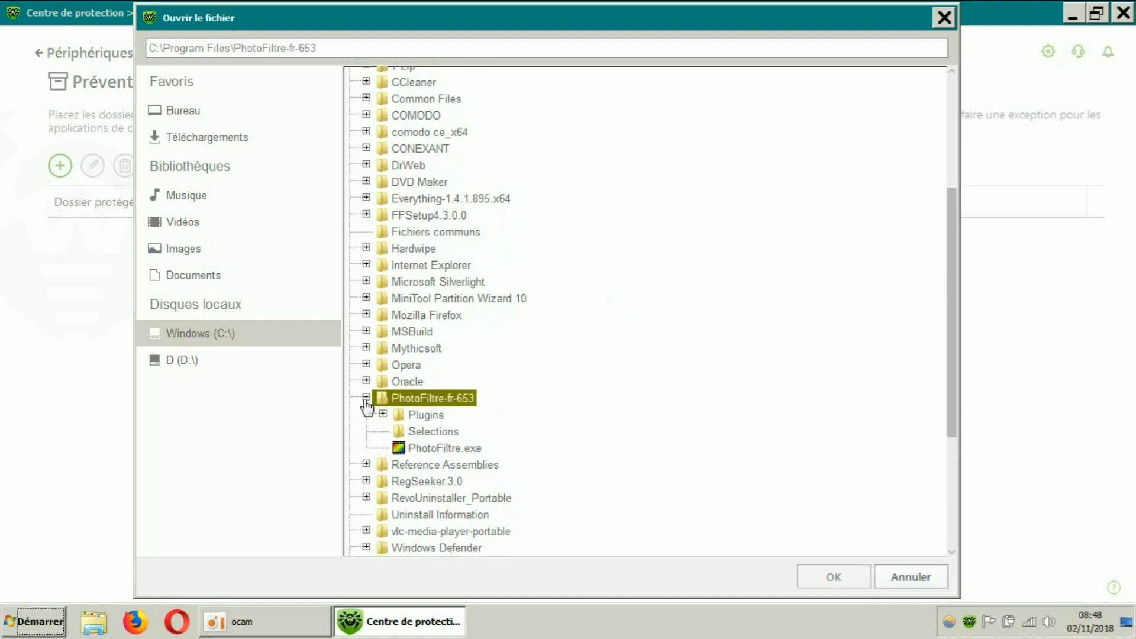
{"action": "left_click", "coordinate": [459, 448]}
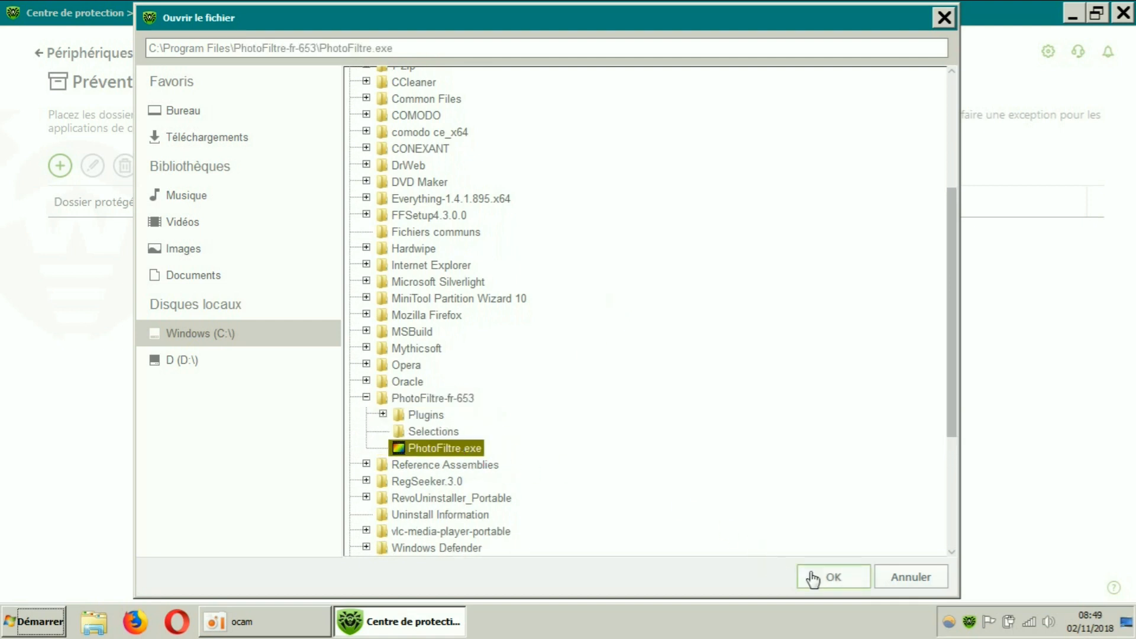
{"action": "left_click", "coordinate": [828, 577]}
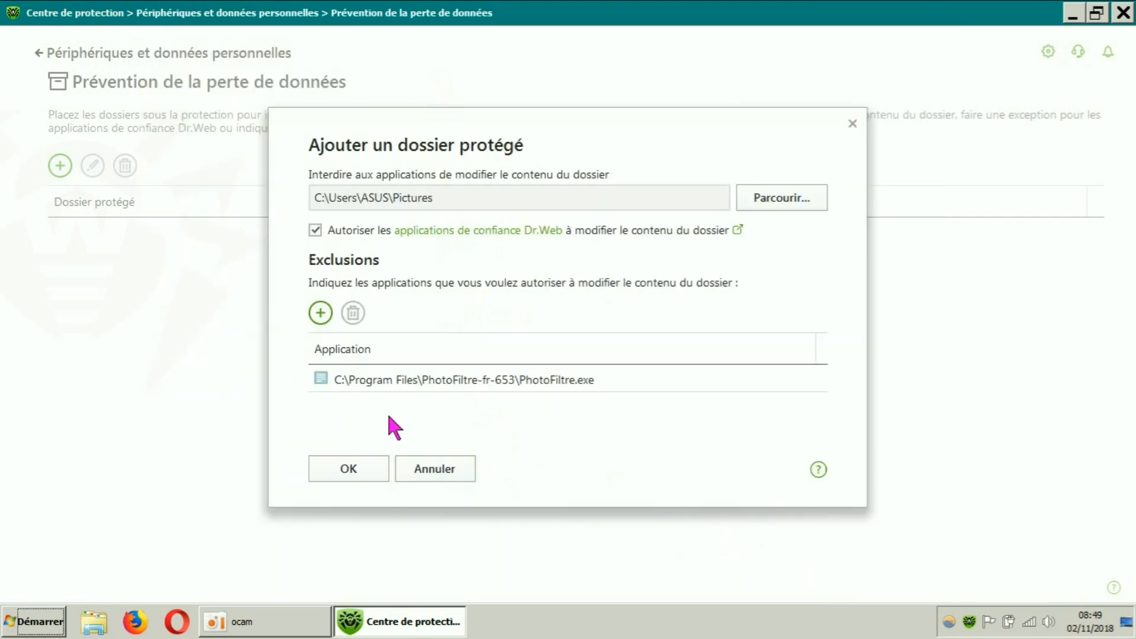
{"action": "left_click", "coordinate": [354, 469]}
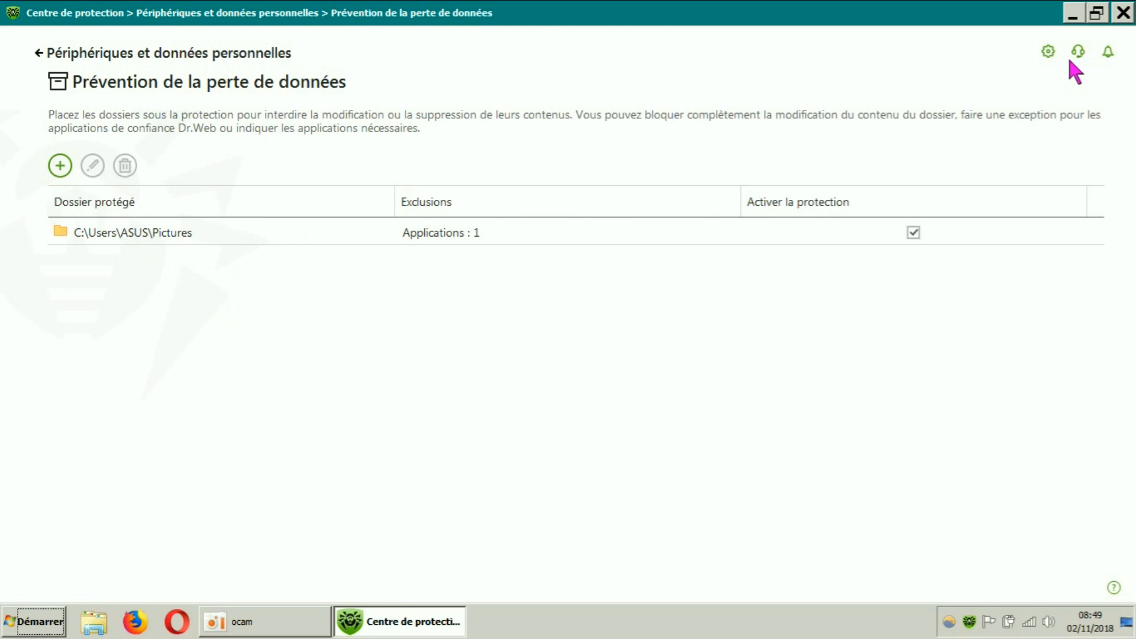
Step: Restore the protection centre window from full screen and reposition it over the desktop
{"action": "left_click", "coordinate": [1096, 13]}
{"action": "left_click_drag", "start_coordinate": [941, 30], "coordinate": [882, 40]}
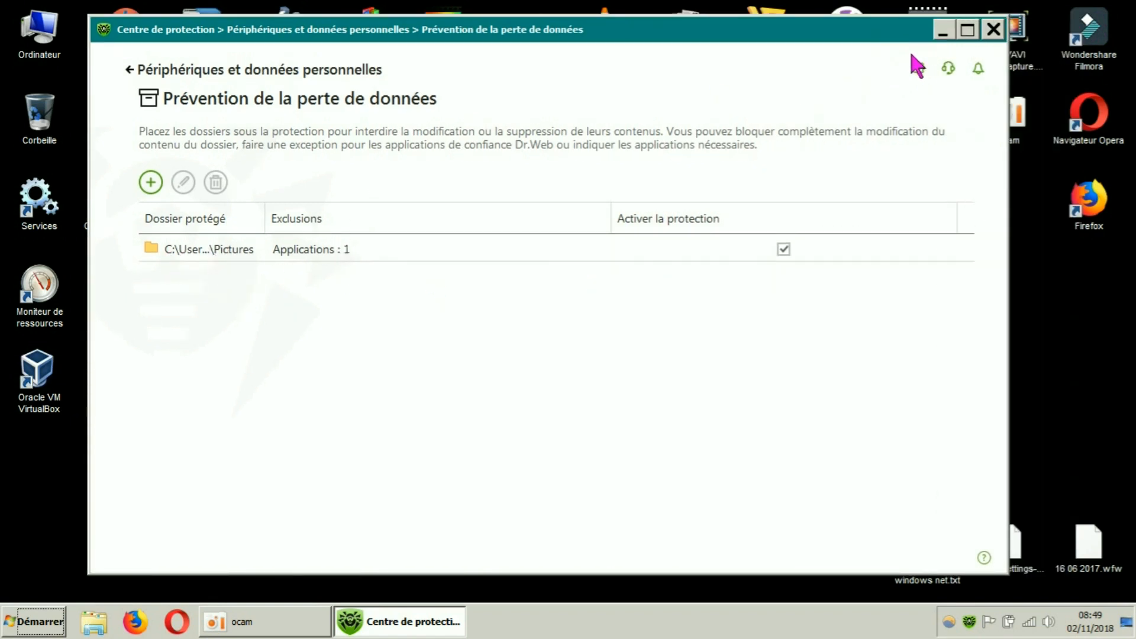
Step: Close the protection centre window and refresh the desktop
{"action": "left_click", "coordinate": [994, 29]}
{"action": "right_click", "coordinate": [852, 317]}
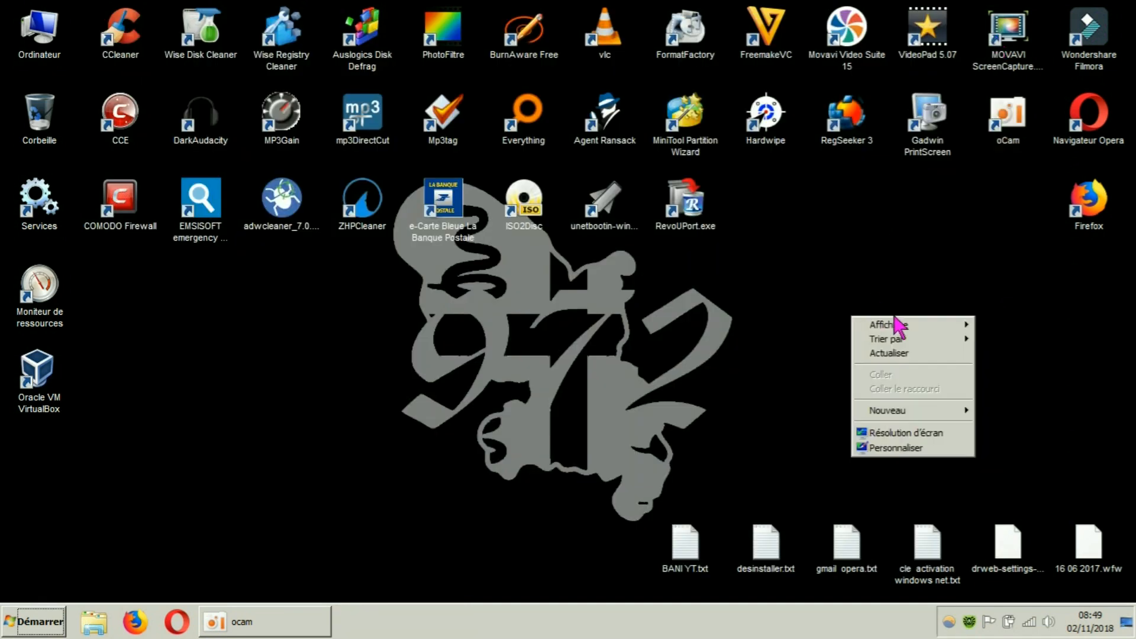
{"action": "left_click", "coordinate": [891, 353]}
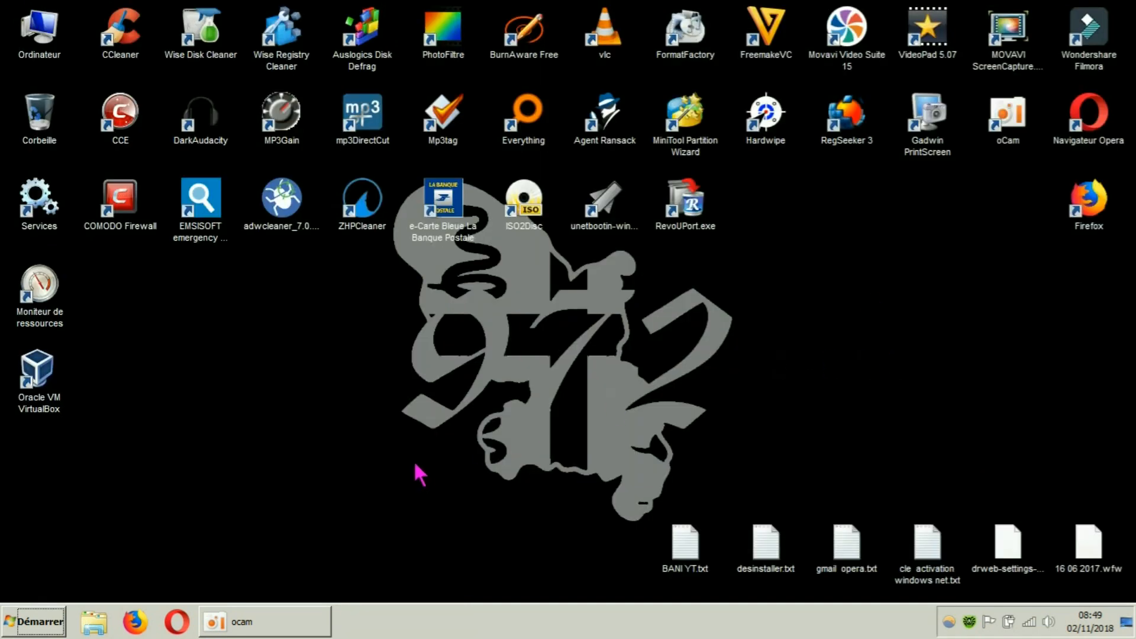
Step: Switch to Windows Explorer and try to delete Sans titre7.jpg from the Images library to test the folder protection
{"action": "left_click", "coordinate": [93, 621]}
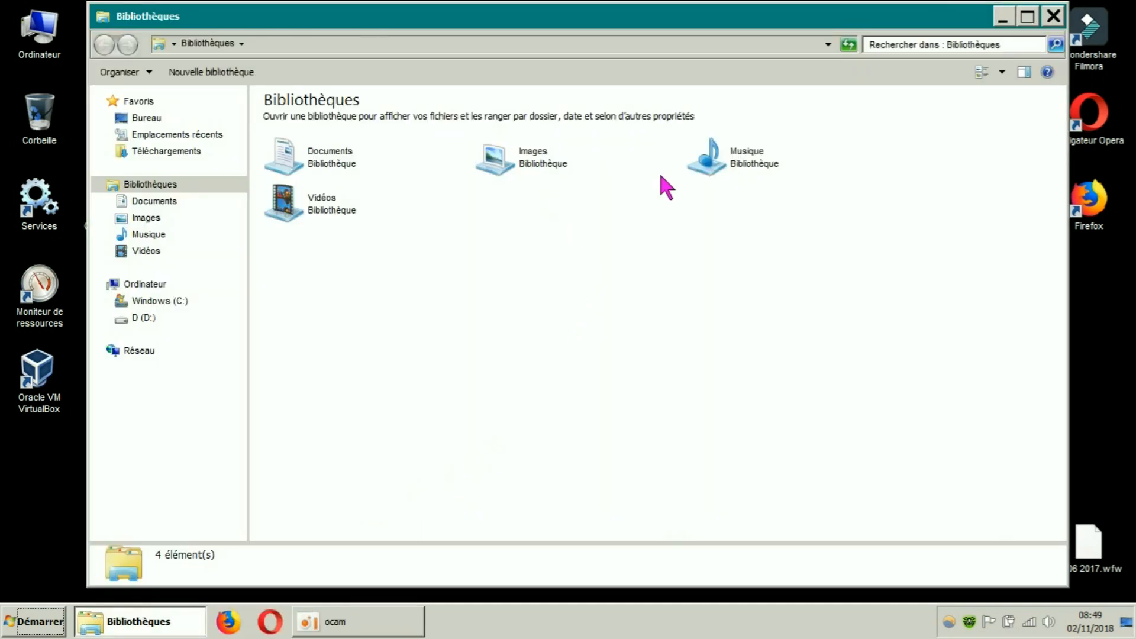
{"action": "double_click", "coordinate": [542, 168]}
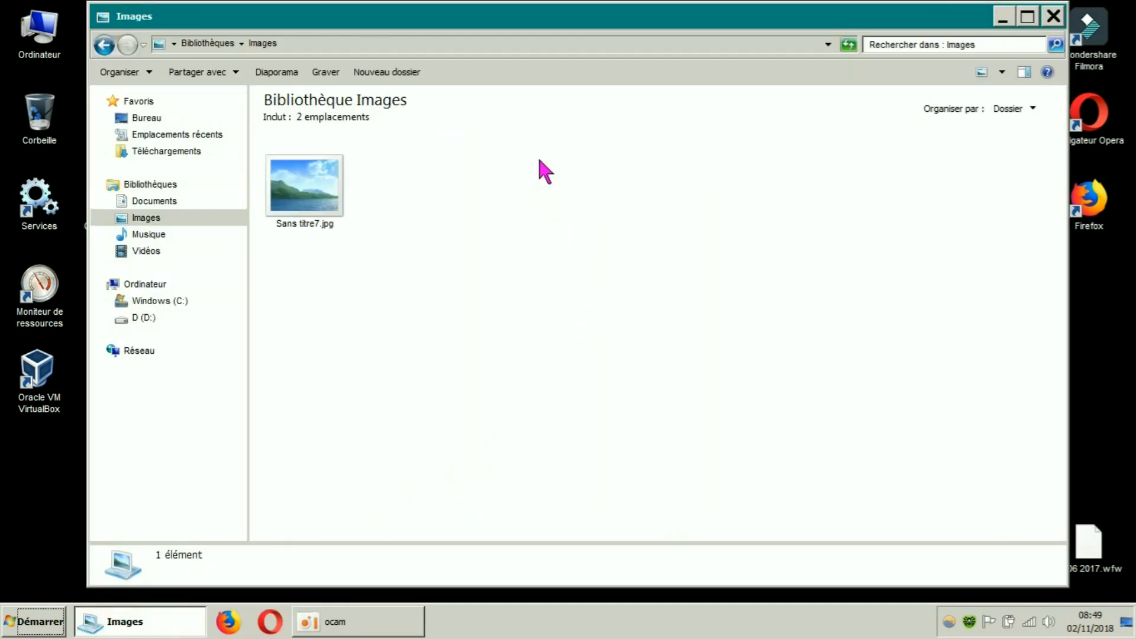
{"action": "left_click", "coordinate": [305, 210]}
{"action": "right_click", "coordinate": [306, 208]}
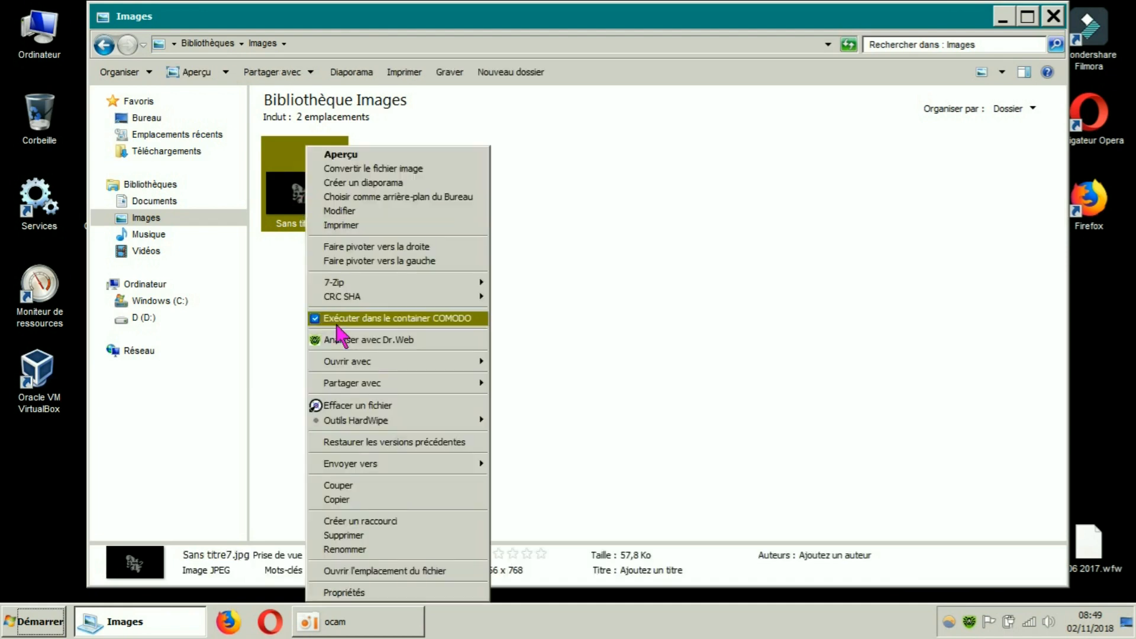
{"action": "left_click", "coordinate": [345, 535]}
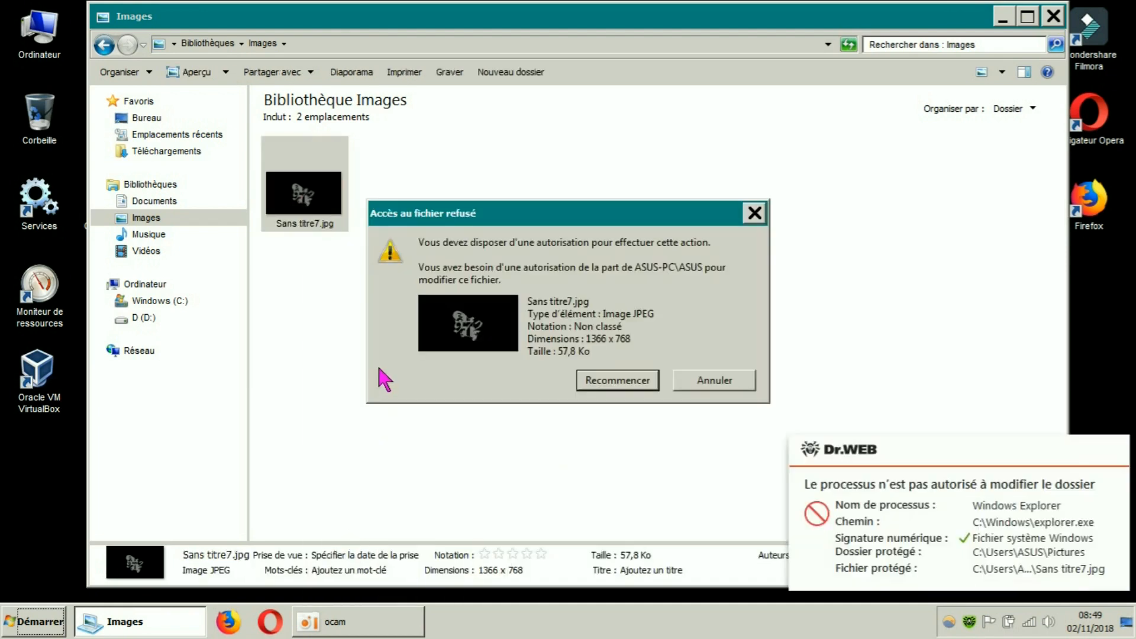
{"action": "left_click", "coordinate": [910, 447]}
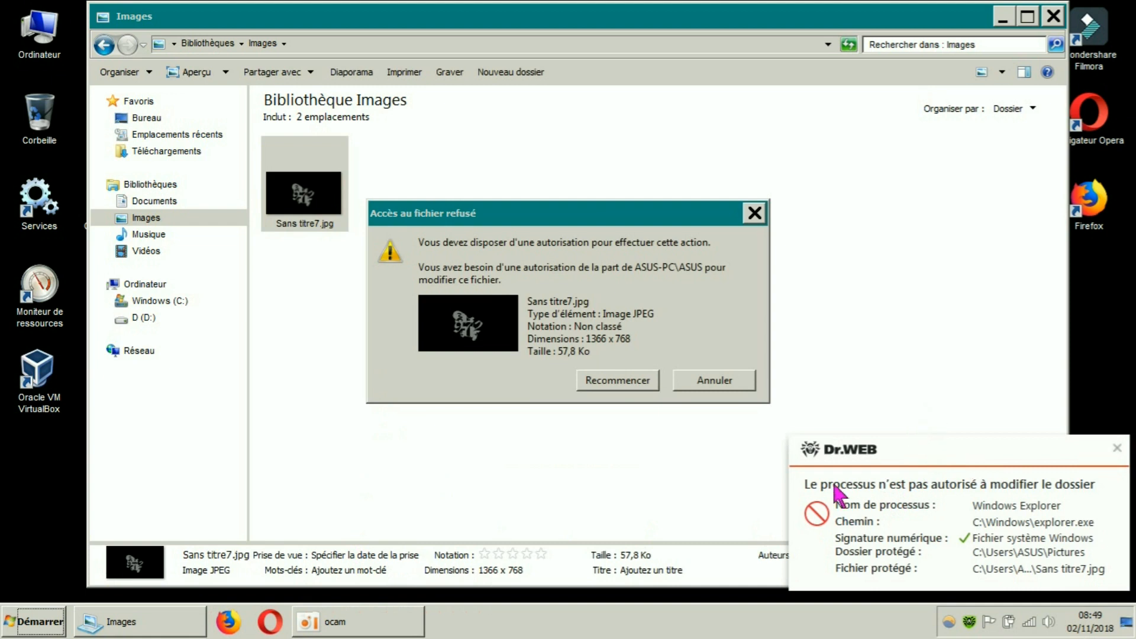
{"action": "left_click", "coordinate": [704, 381]}
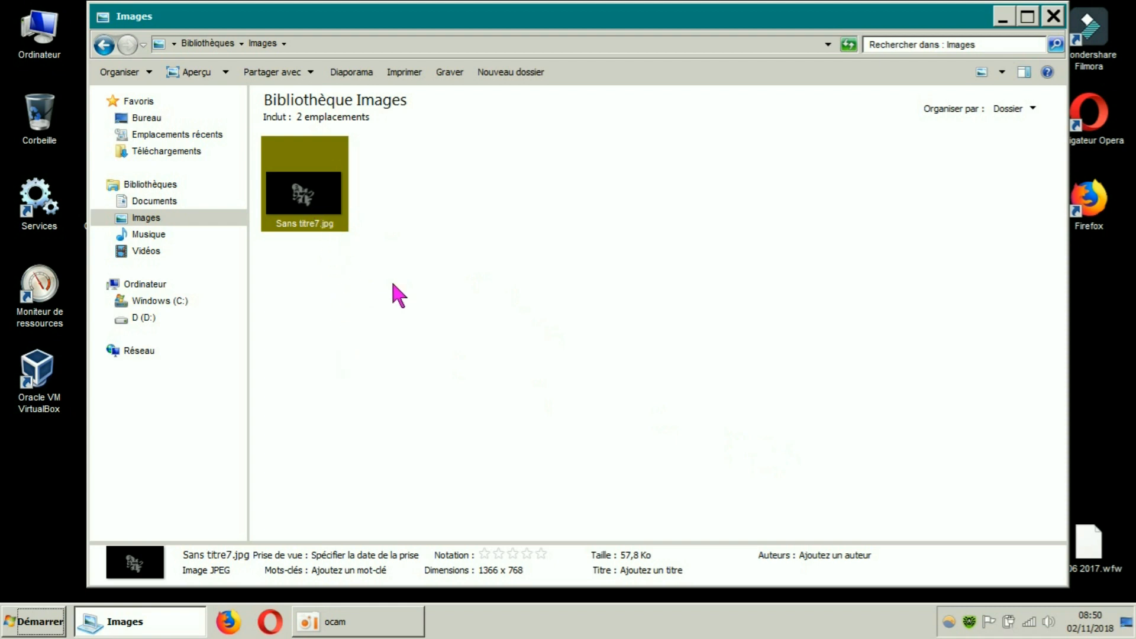
Step: Reopen the Dr.Web protection centre, unlock modifications and review the Pictures entry in the data loss prevention list before closing the window
{"action": "mouse_move", "coordinate": [970, 623]}
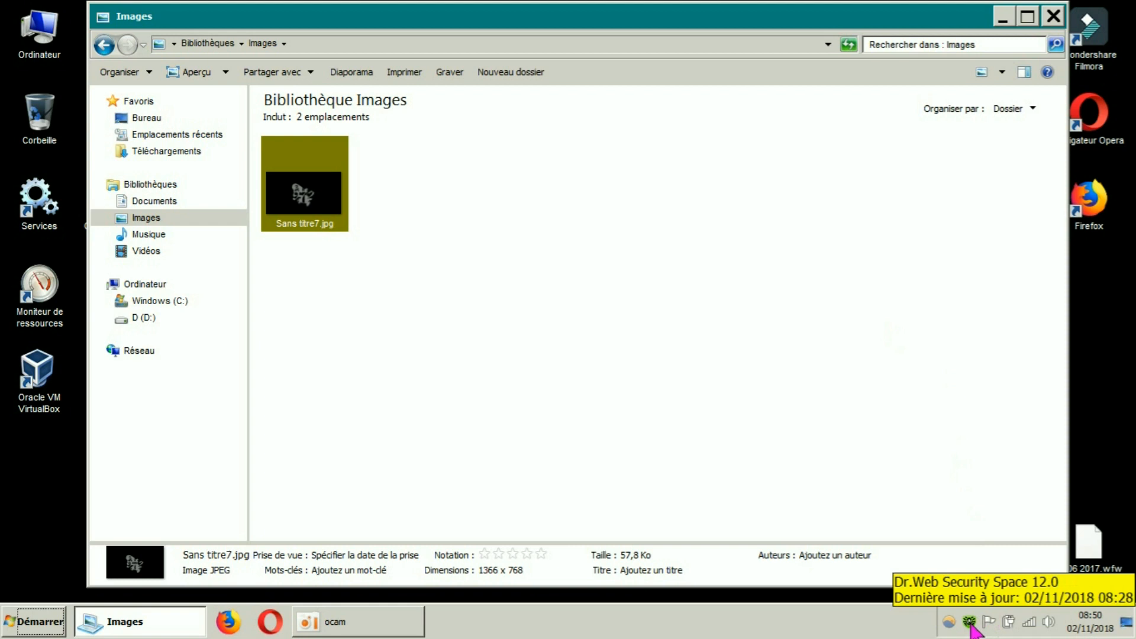
{"action": "left_click", "coordinate": [970, 623]}
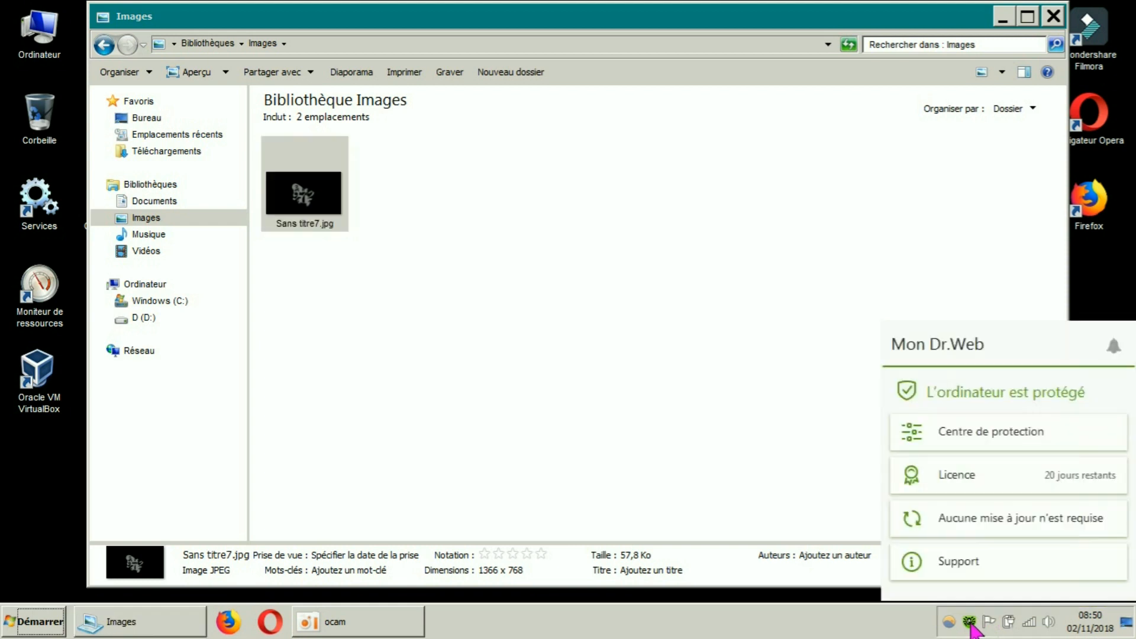
{"action": "left_click", "coordinate": [978, 444]}
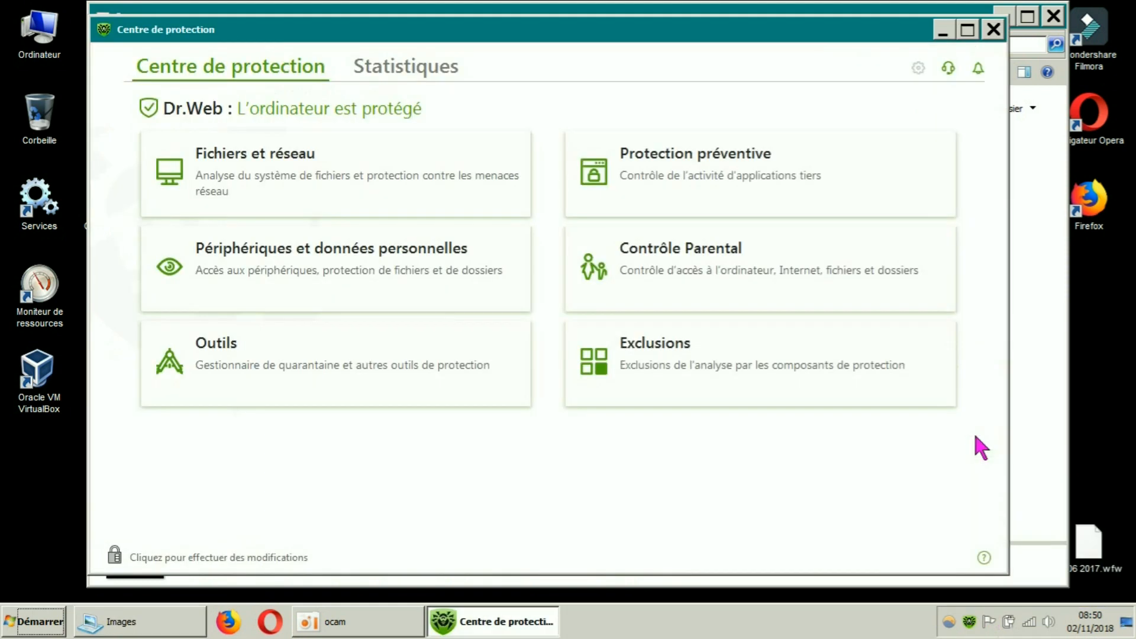
{"action": "left_click", "coordinate": [114, 555]}
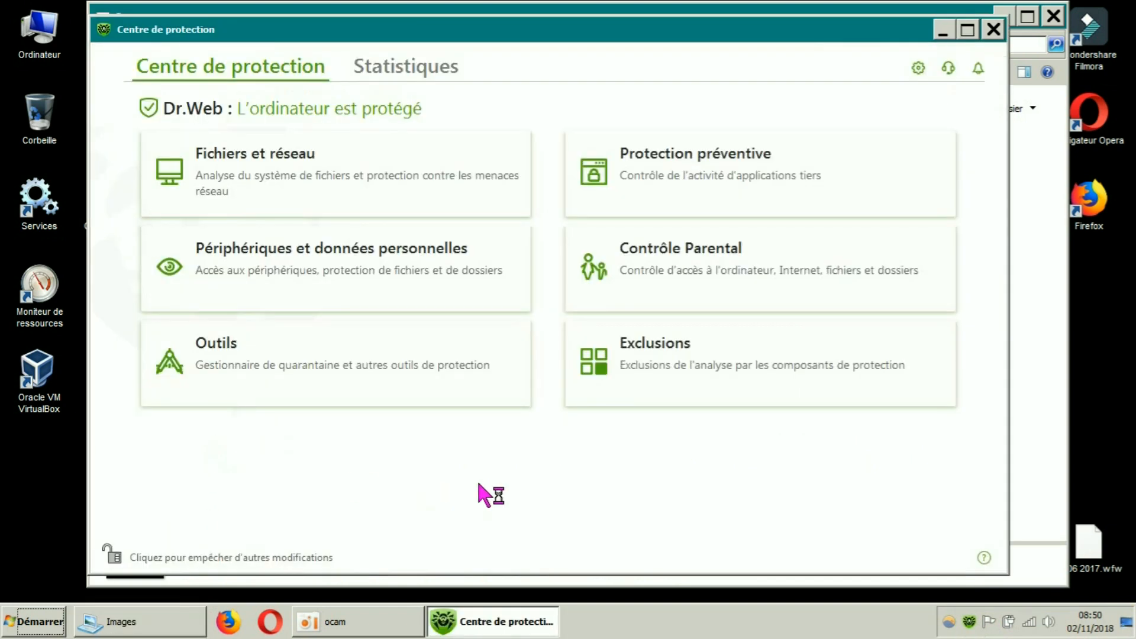
{"action": "left_click", "coordinate": [334, 264]}
{"action": "left_click", "coordinate": [335, 267]}
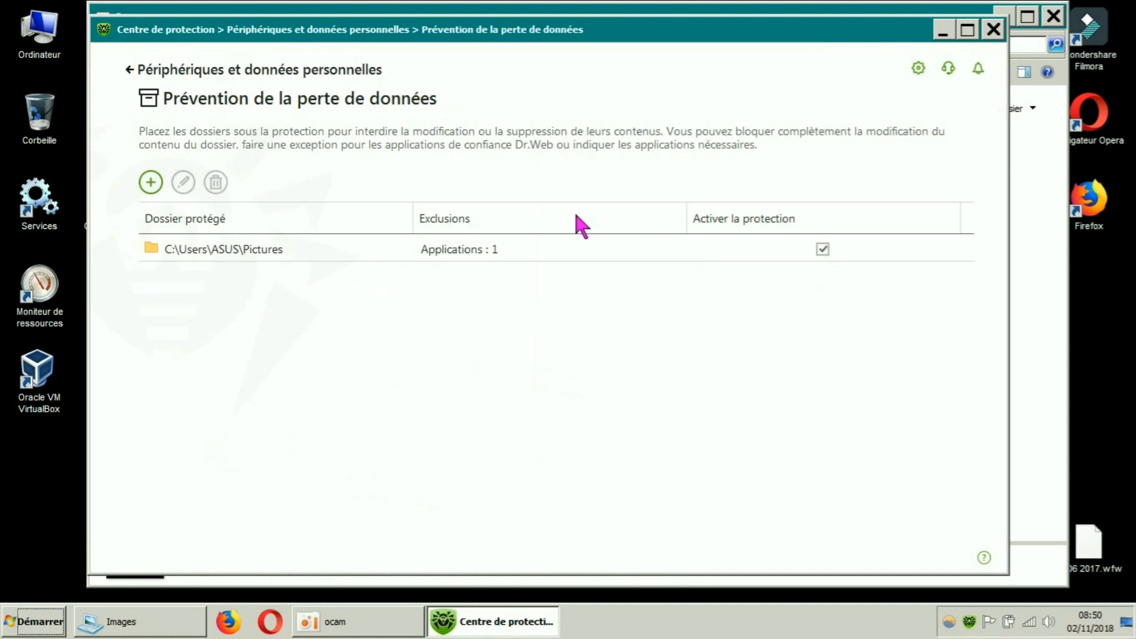
{"action": "left_click", "coordinate": [241, 253]}
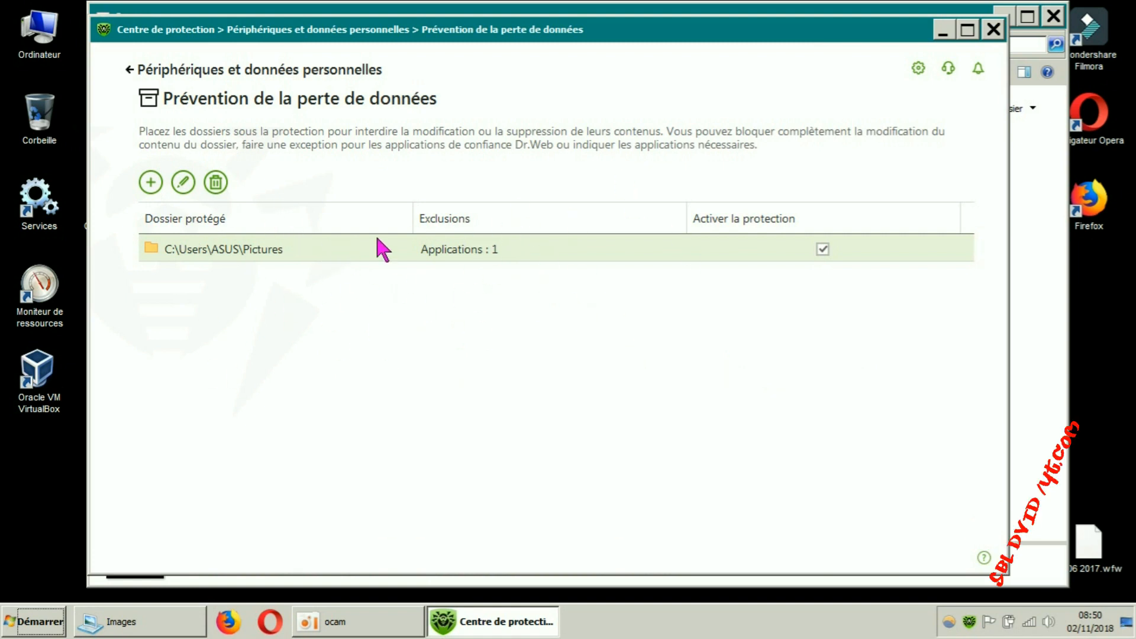
{"action": "left_click", "coordinate": [994, 29]}
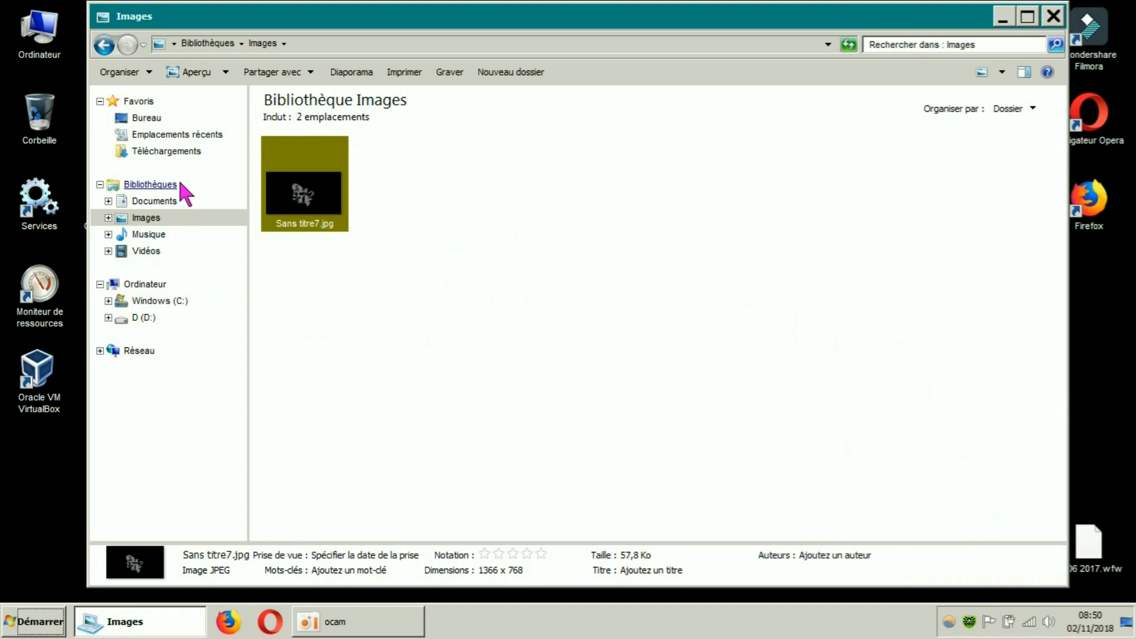
Step: Copy cana babe - Copie.png from the Téléchargements folder into the Images library in Windows Explorer
{"action": "left_click", "coordinate": [207, 153]}
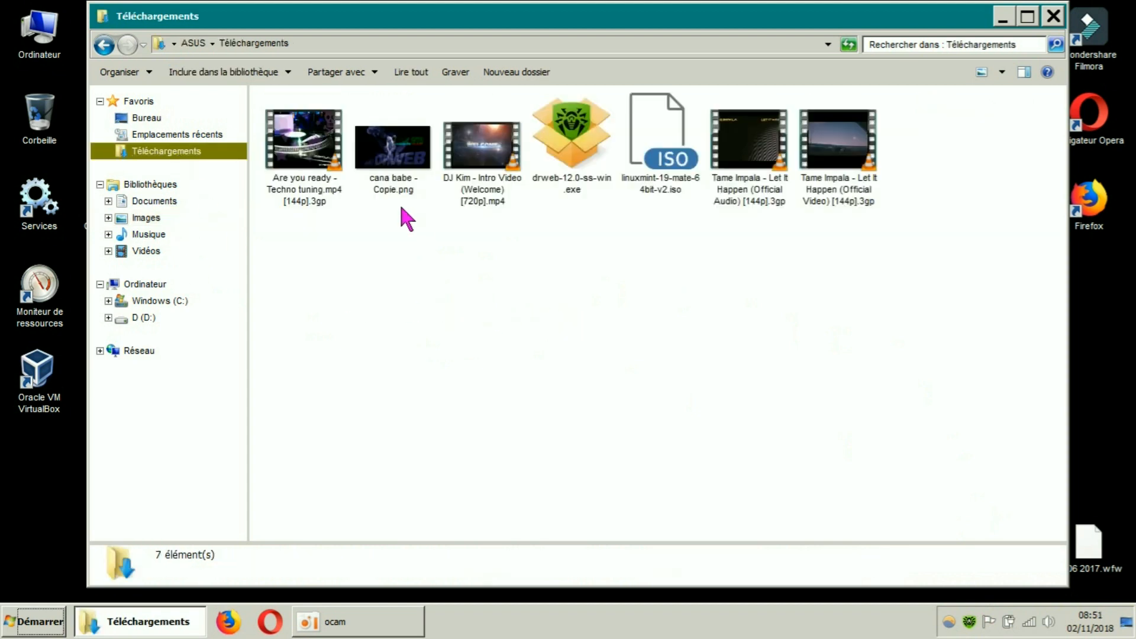
{"action": "right_click", "coordinate": [392, 152]}
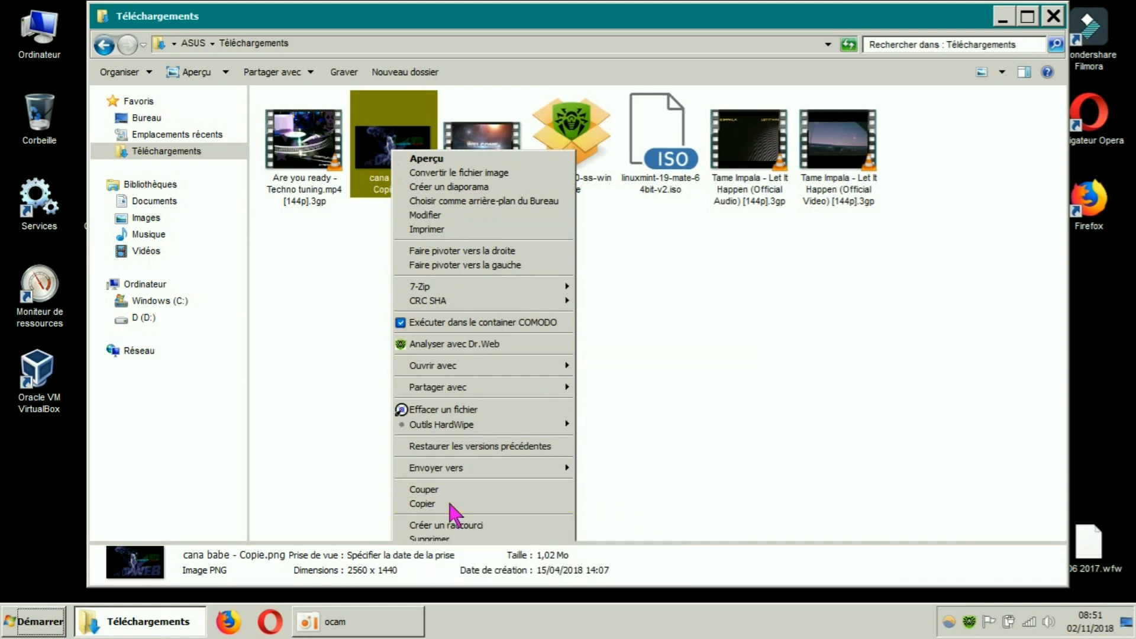
{"action": "left_click", "coordinate": [453, 504]}
{"action": "left_click", "coordinate": [148, 220]}
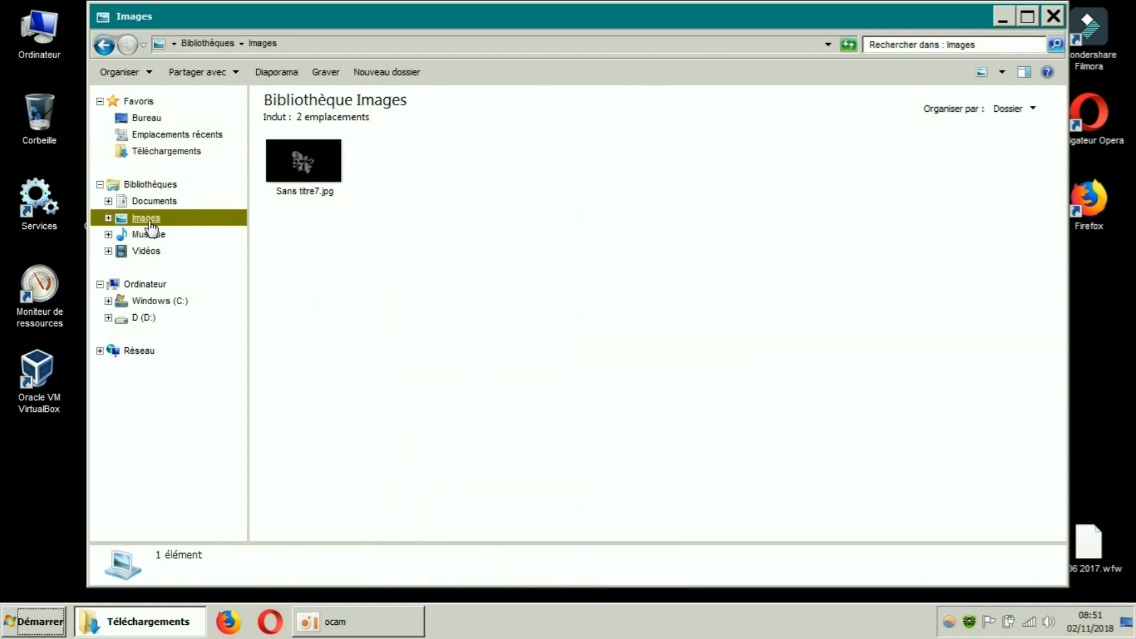
{"action": "right_click", "coordinate": [499, 273]}
{"action": "left_click", "coordinate": [560, 372]}
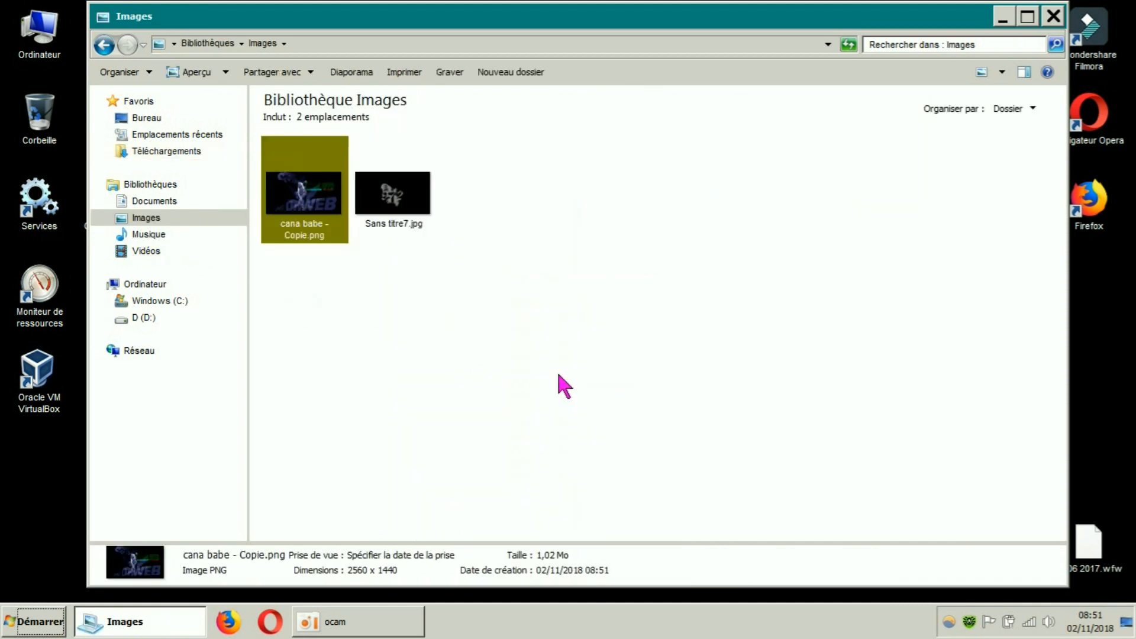
{"action": "left_click", "coordinate": [674, 328]}
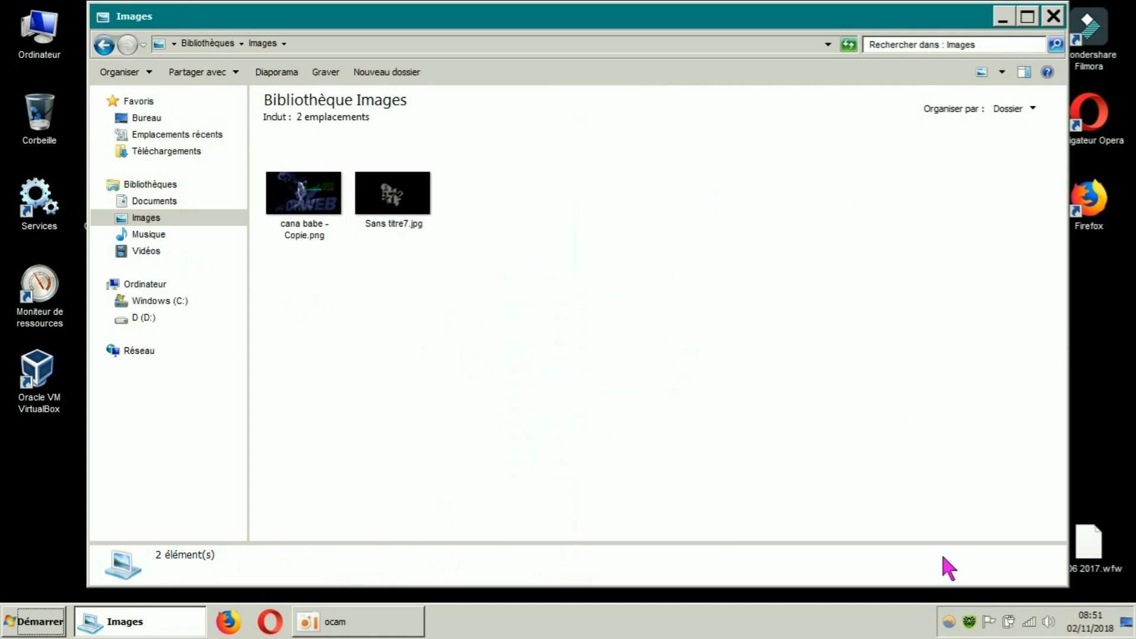
Step: Switch back to the Dr.Web protection centre, unlock modifications and open Prévention de la perte de données under Périphériques et données personnelles
{"action": "left_click", "coordinate": [970, 621]}
{"action": "left_click", "coordinate": [957, 442]}
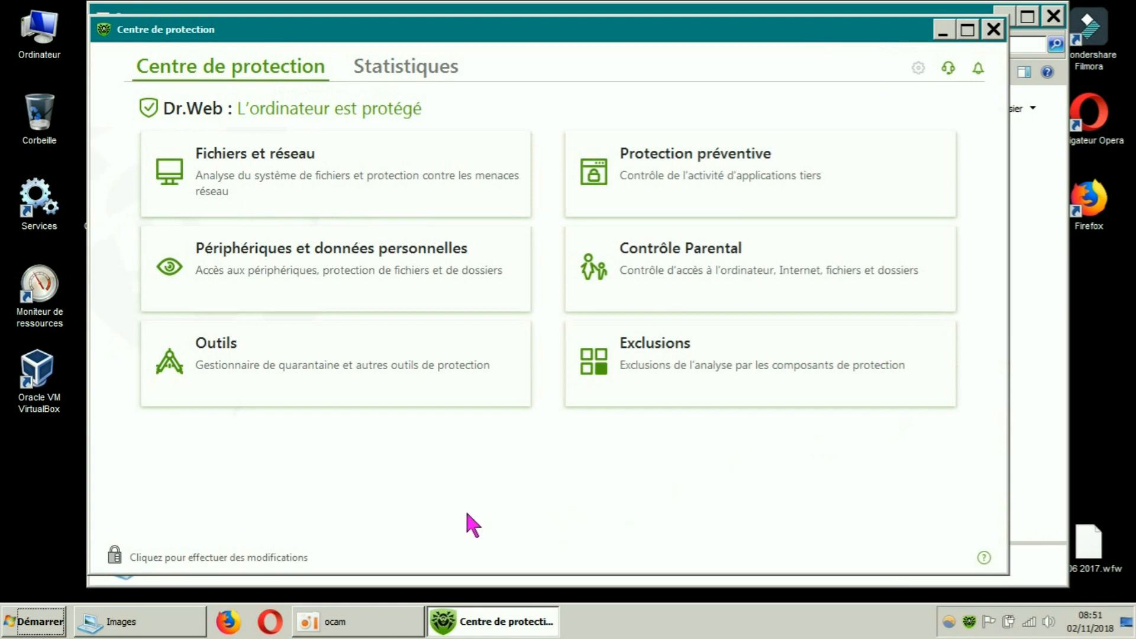
{"action": "left_click", "coordinate": [313, 271]}
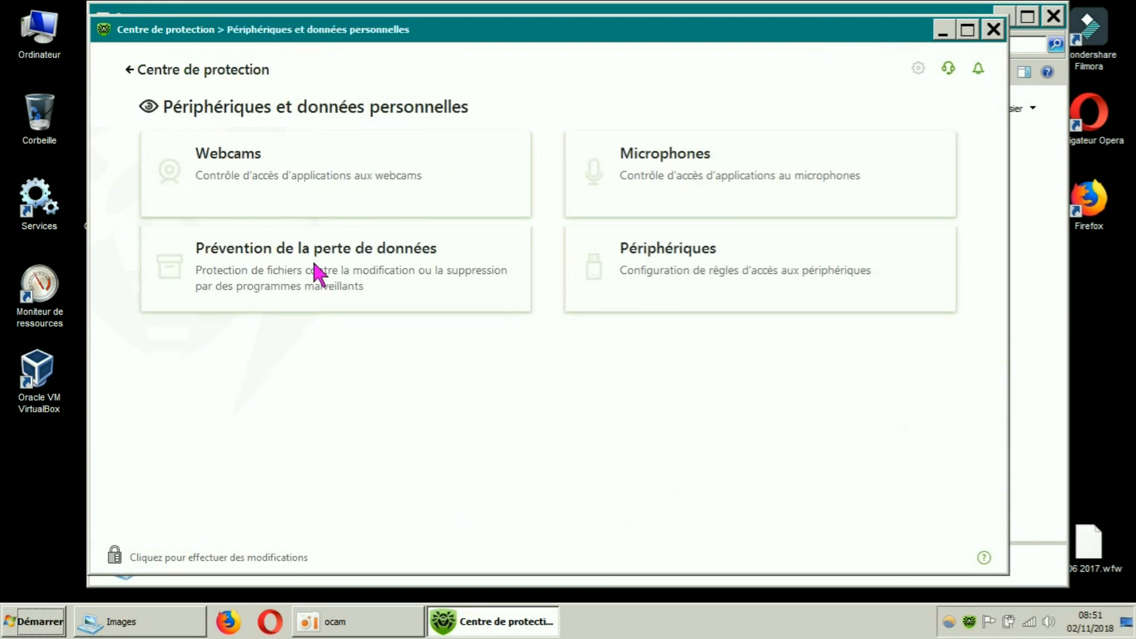
{"action": "left_click", "coordinate": [116, 556]}
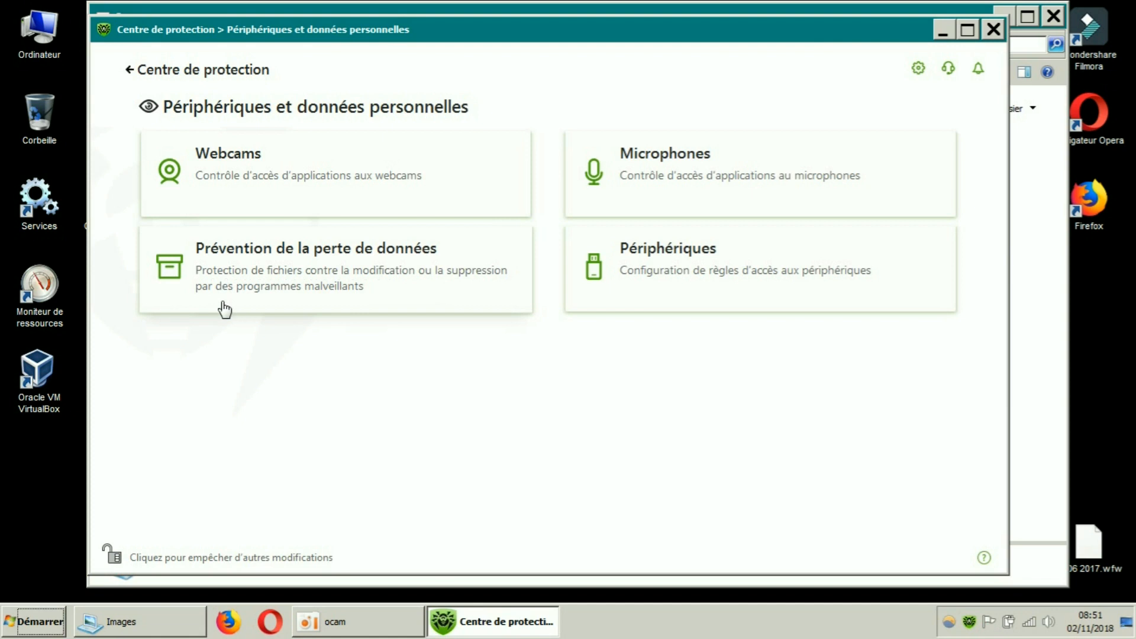
{"action": "left_click", "coordinate": [272, 269]}
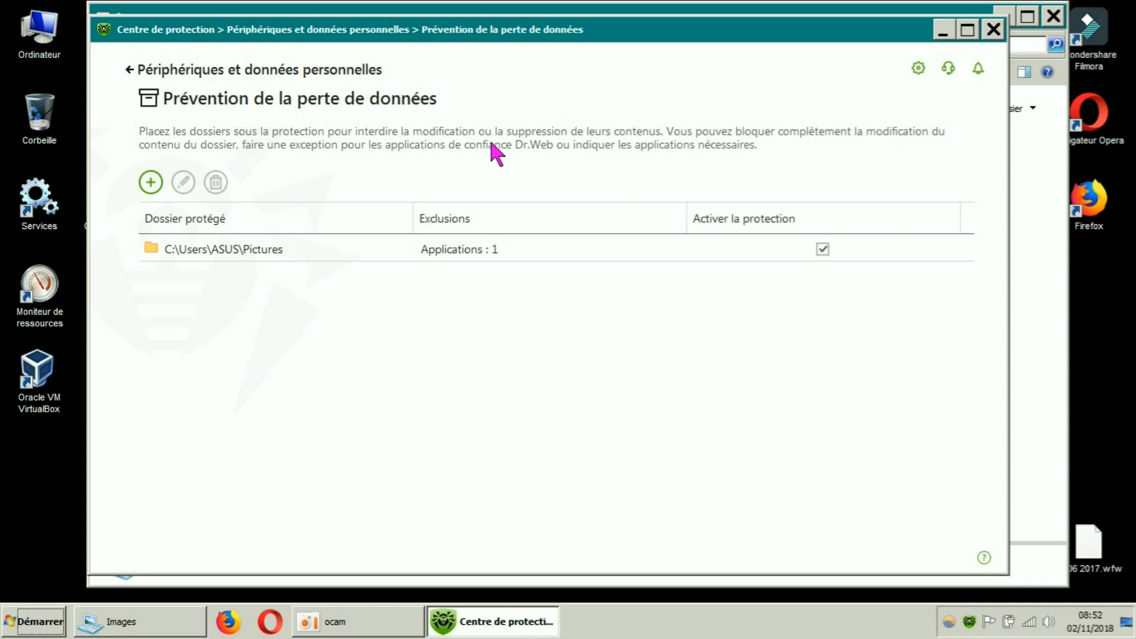
Step: Delete the C:\Users\ASUS\Pictures entry from the protected folders list
{"action": "left_click", "coordinate": [262, 250]}
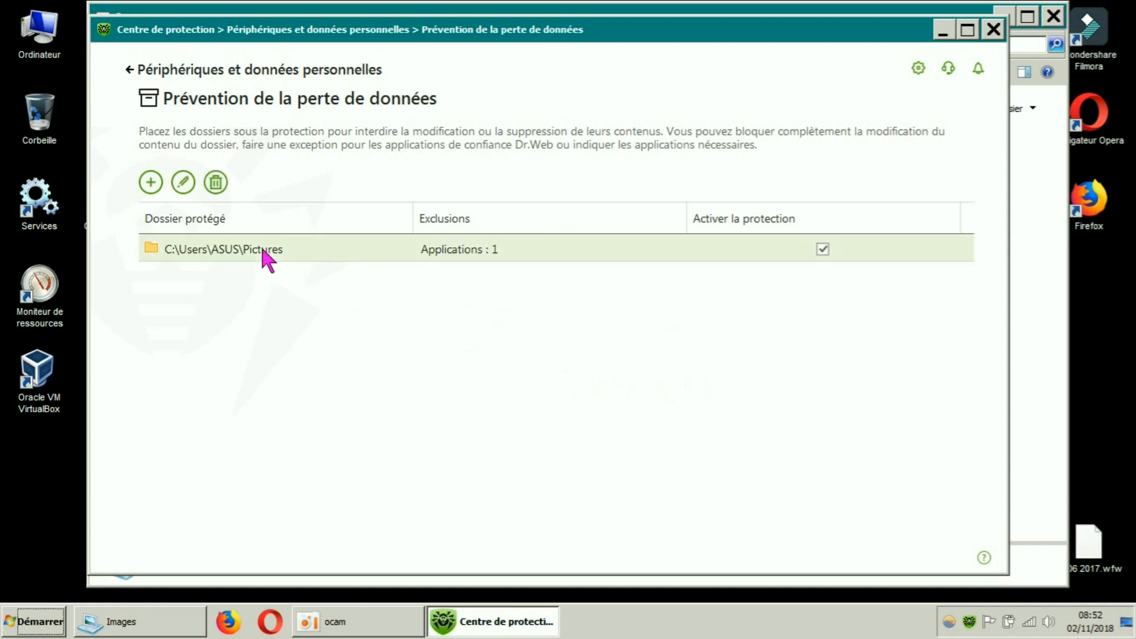
{"action": "left_click", "coordinate": [216, 183]}
{"action": "left_click", "coordinate": [389, 348]}
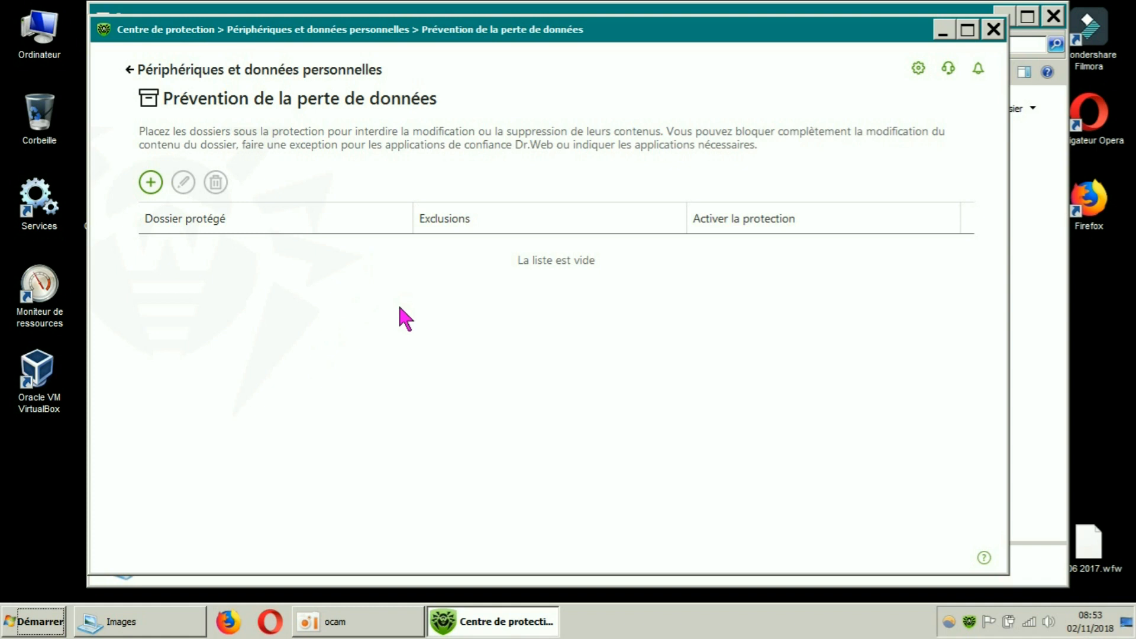
Step: Start a new protected folder entry and choose Mes images (C:\Users\ASUS\Pictures) from the Images library as its folder
{"action": "left_click", "coordinate": [151, 182]}
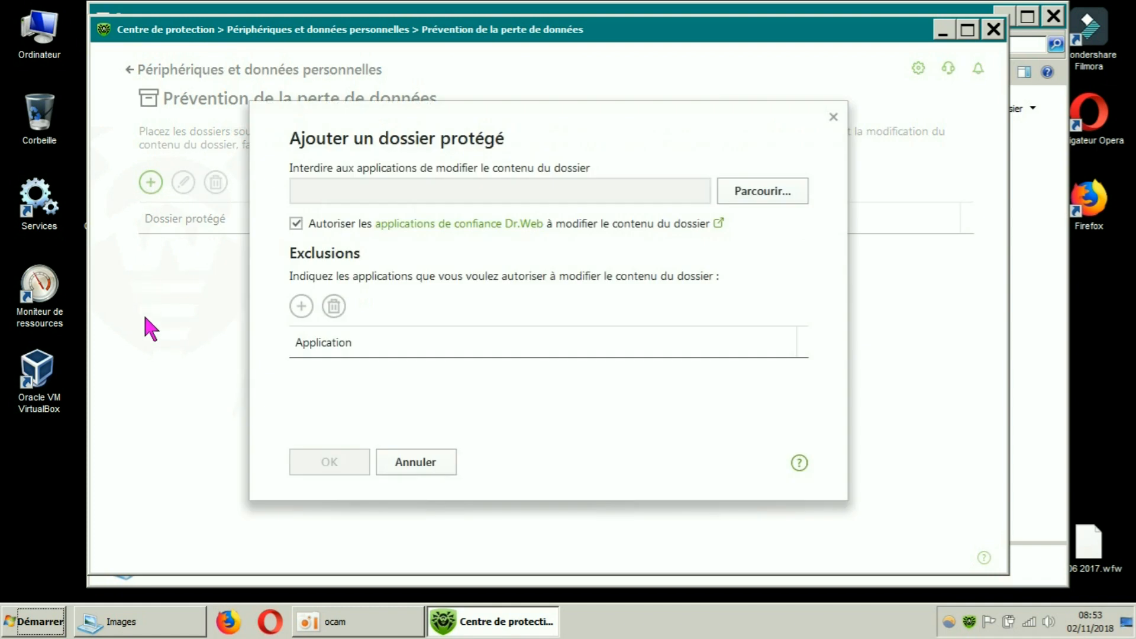
{"action": "left_click", "coordinate": [740, 200]}
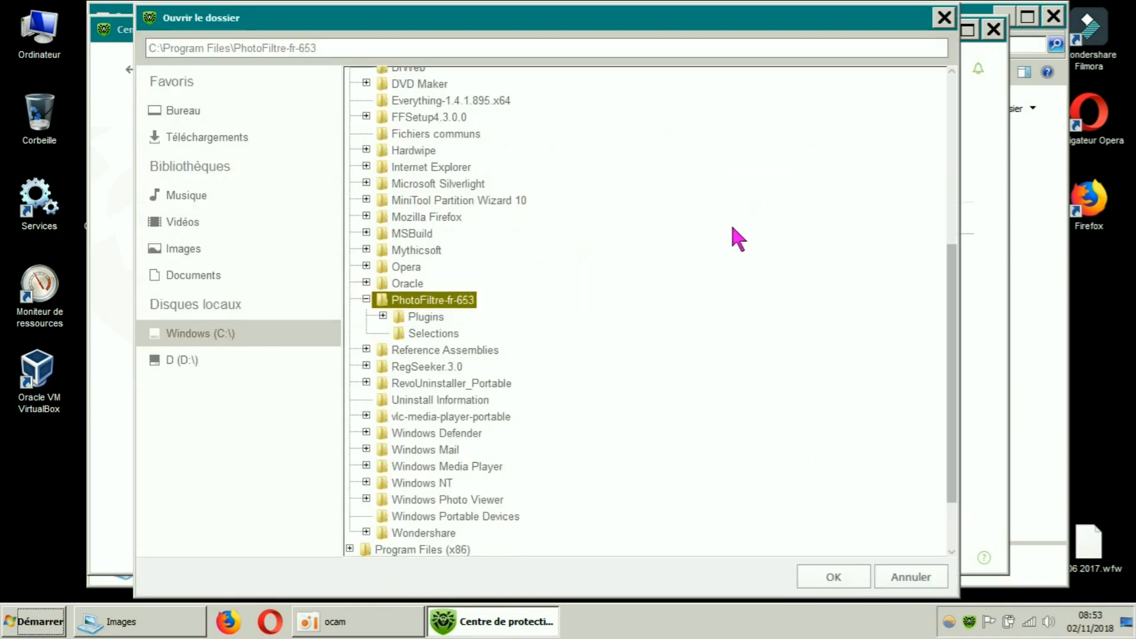
{"action": "left_click", "coordinate": [191, 249]}
{"action": "left_click", "coordinate": [409, 88]}
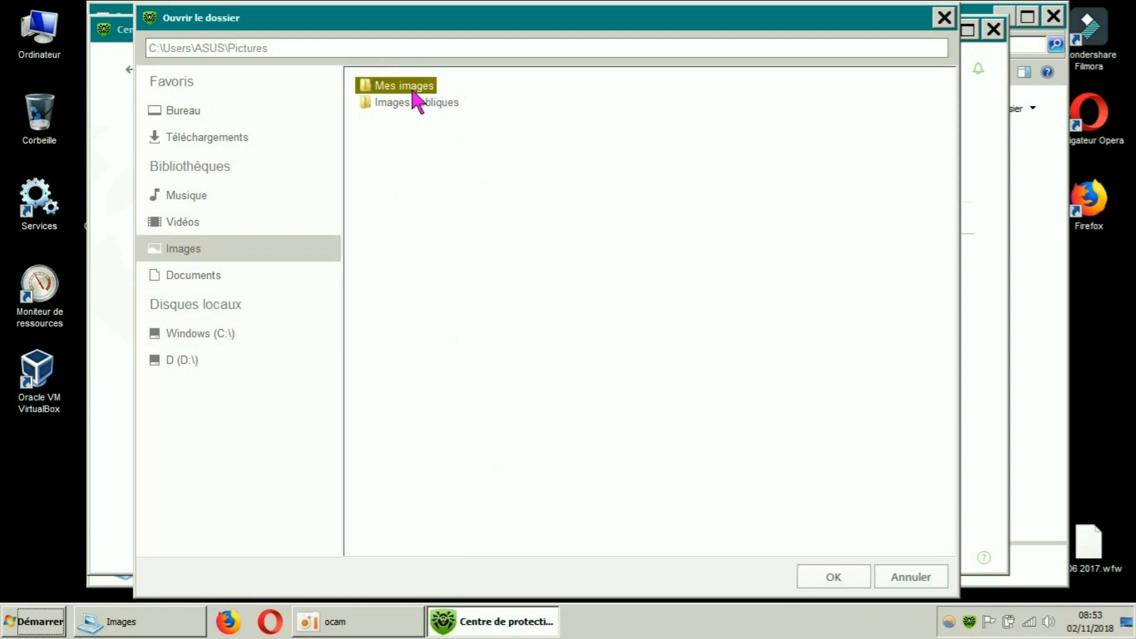
{"action": "left_click", "coordinate": [831, 579]}
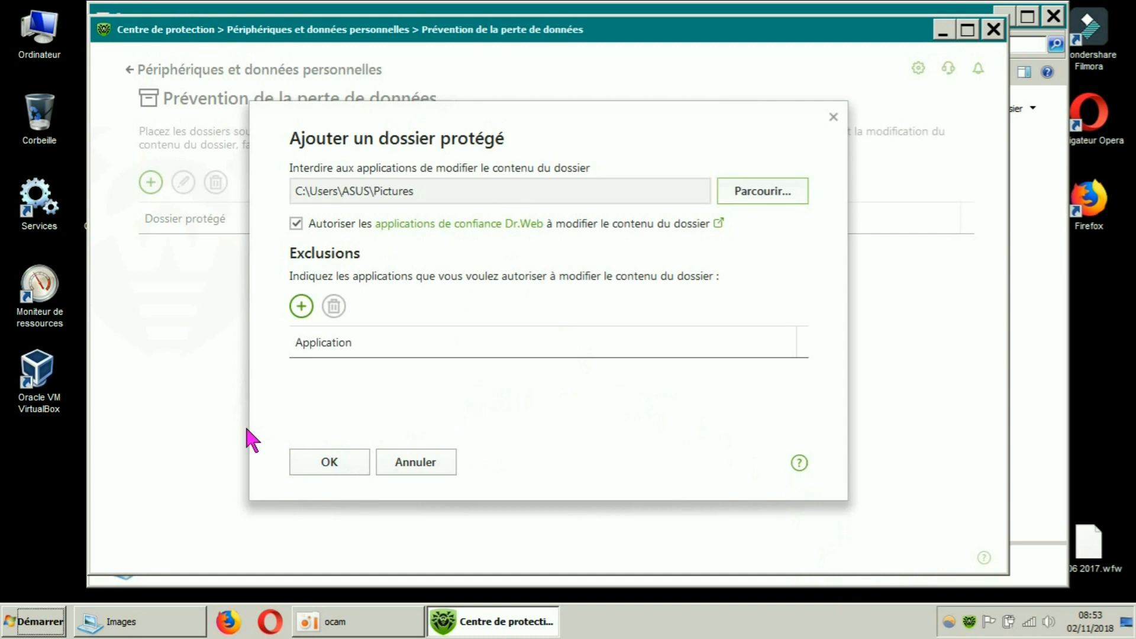
Step: Add C:\Windows\explorer.exe as an excluded application for the Pictures folder, save the protected folder entry and close the protection centre
{"action": "left_click", "coordinate": [302, 306]}
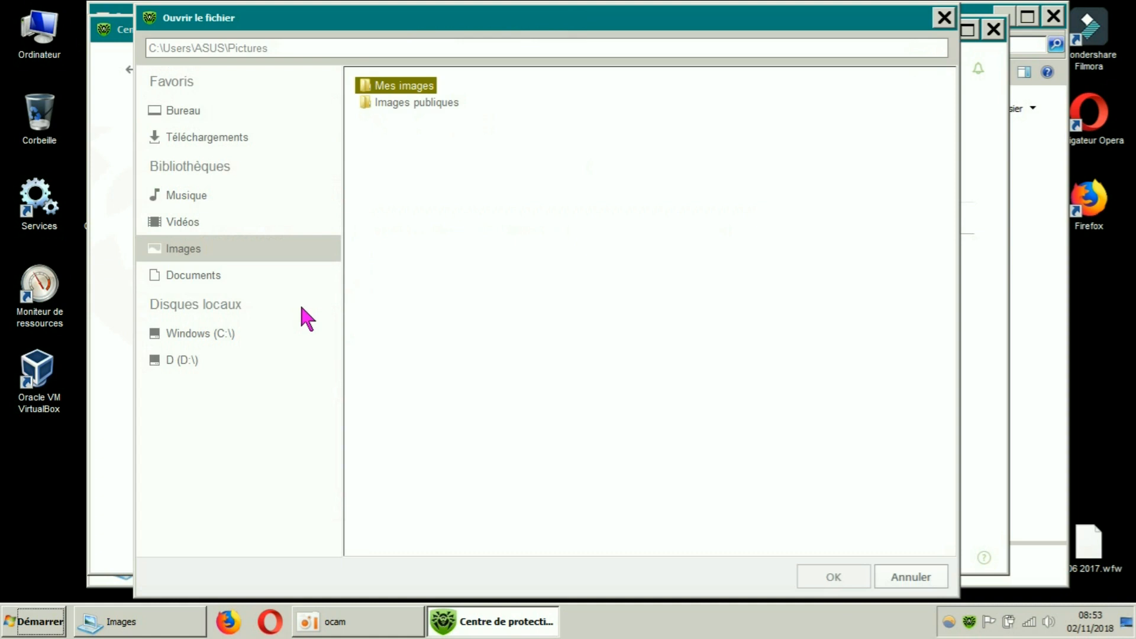
{"action": "left_click", "coordinate": [218, 336]}
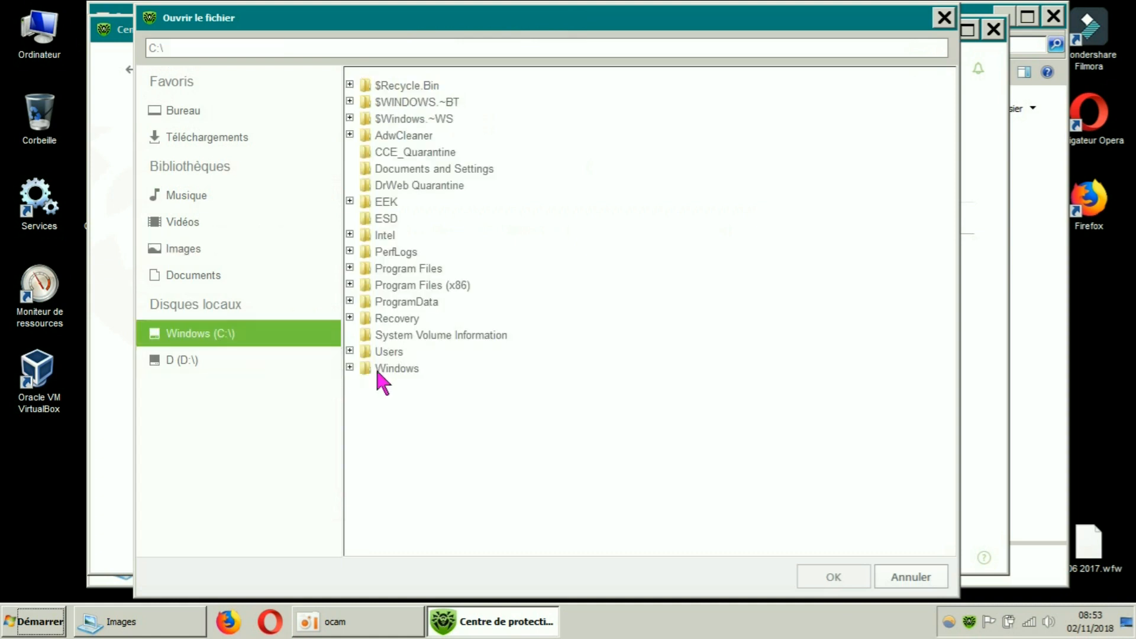
{"action": "left_click", "coordinate": [353, 369]}
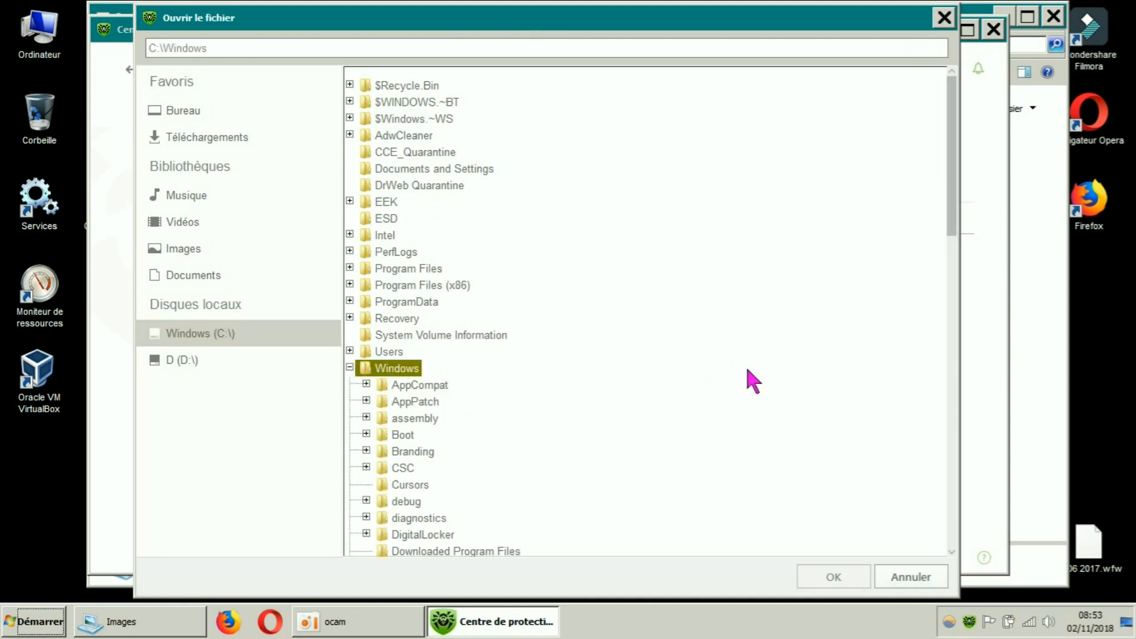
{"action": "scroll", "coordinate": [746, 370], "scroll_direction": "down", "scroll_amount": 17}
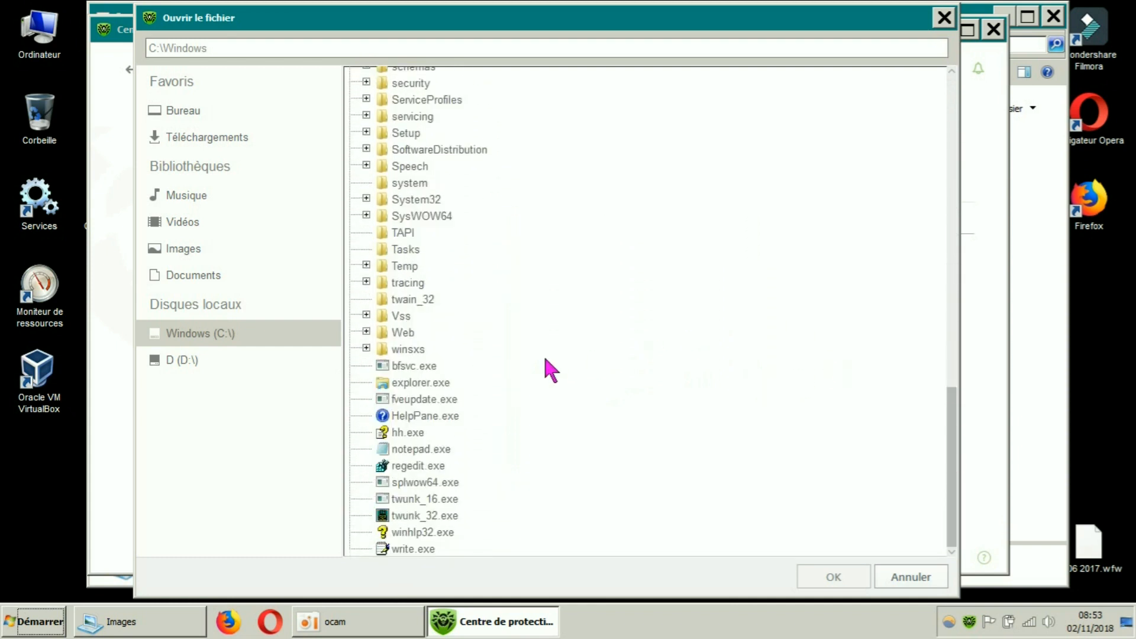
{"action": "left_click", "coordinate": [431, 383]}
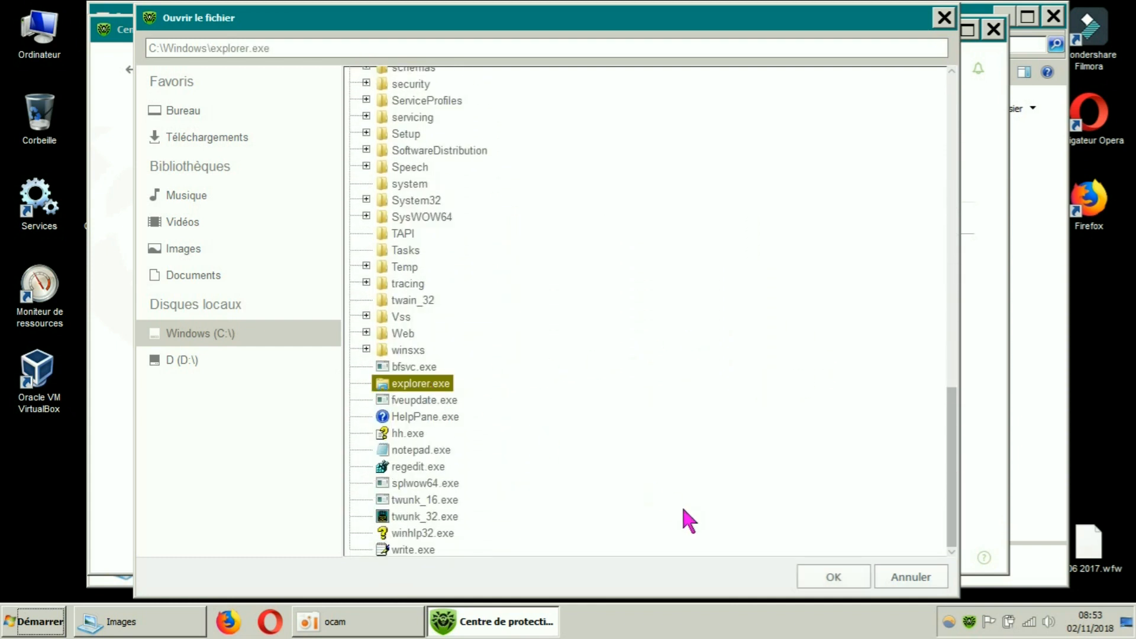
{"action": "left_click", "coordinate": [829, 579]}
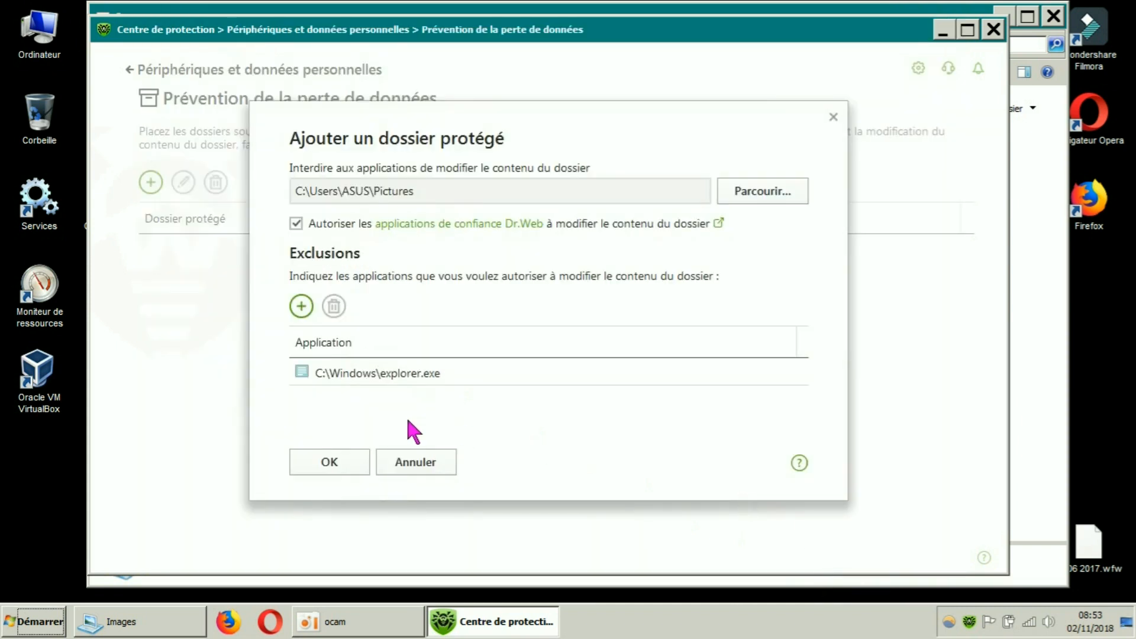
{"action": "left_click", "coordinate": [347, 462]}
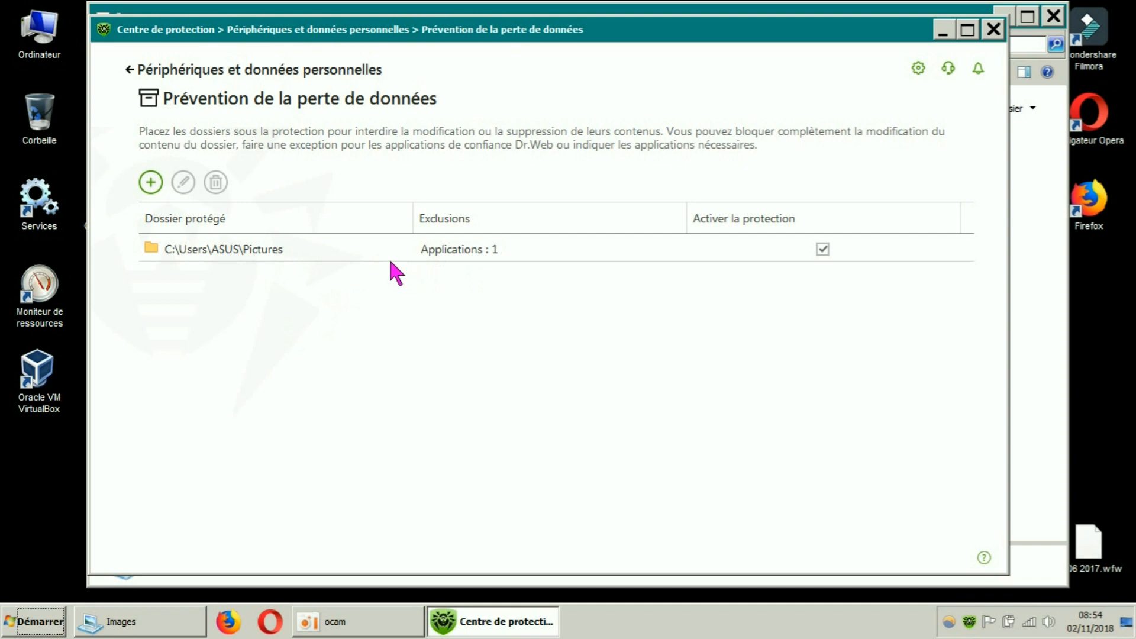
{"action": "left_click", "coordinate": [994, 29]}
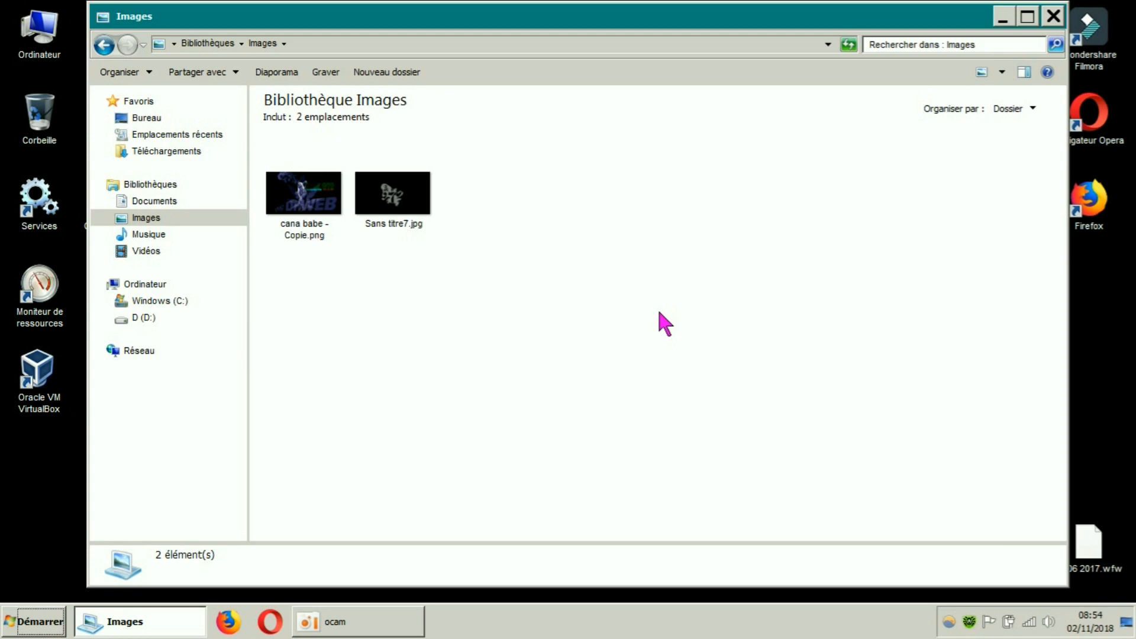
Step: Minimize the Images library window and refresh the Windows desktop
{"action": "left_click", "coordinate": [1002, 17]}
{"action": "right_click", "coordinate": [866, 215]}
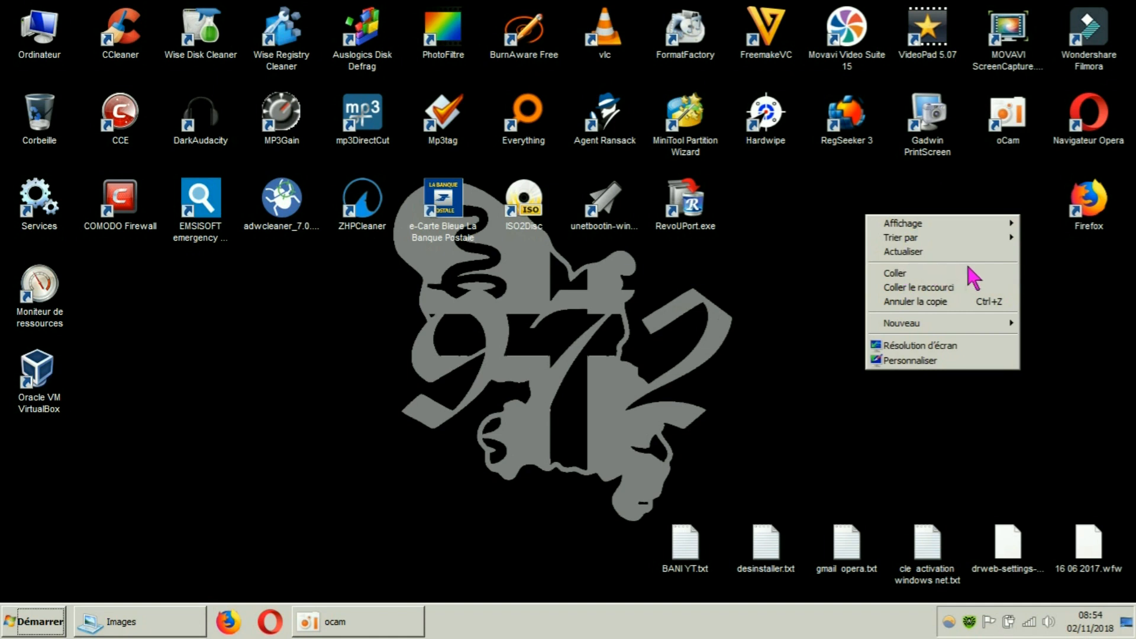
{"action": "left_click", "coordinate": [941, 255]}
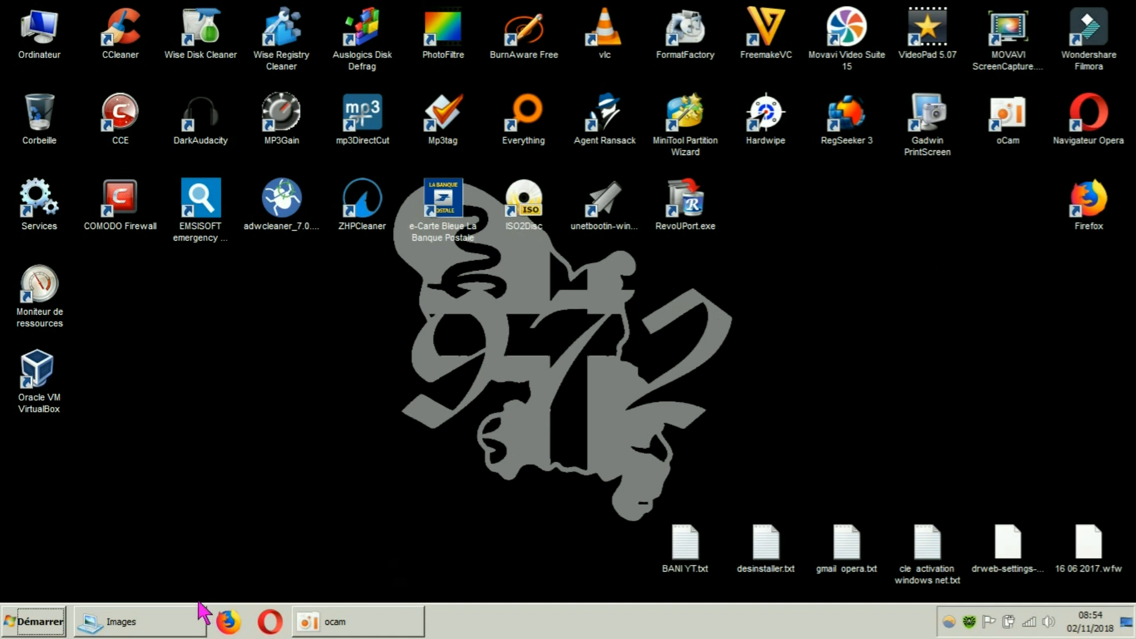
Step: Delete cana babe - Copie.png and Sans titre7.jpg from the Images library in Windows Explorer
{"action": "left_click", "coordinate": [148, 623]}
{"action": "right_click", "coordinate": [326, 208]}
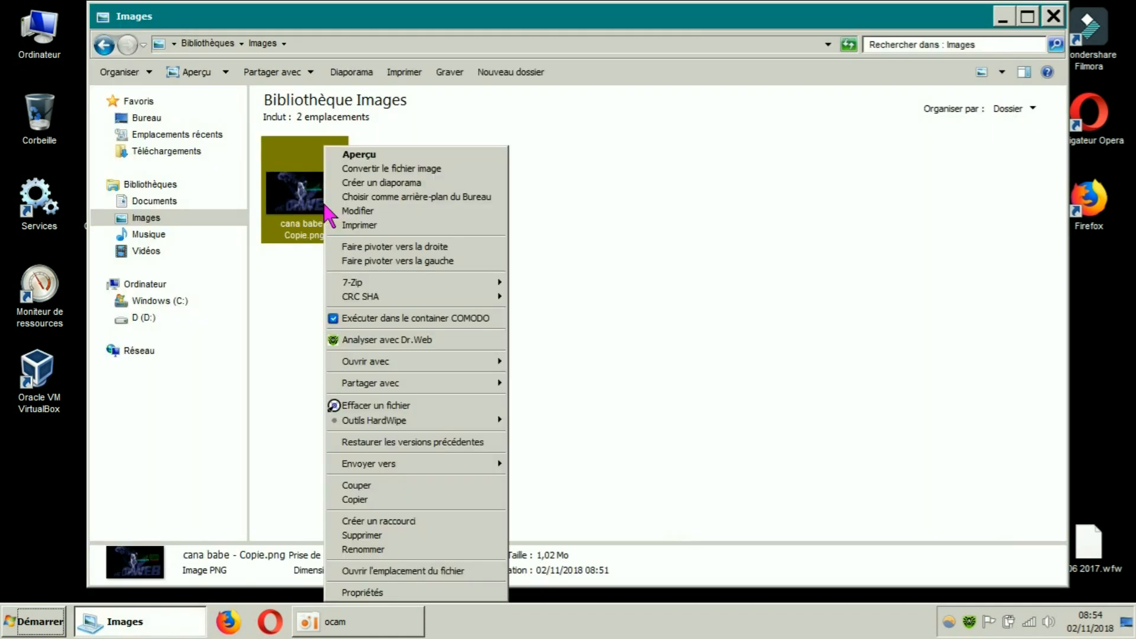
{"action": "left_click", "coordinate": [372, 535]}
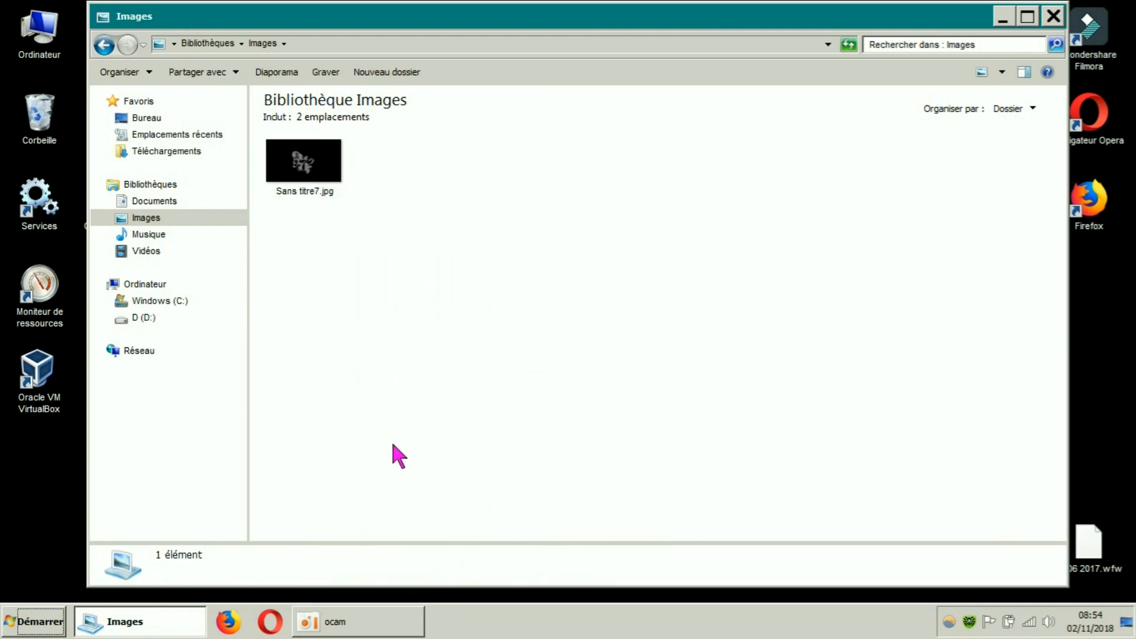
{"action": "right_click", "coordinate": [319, 186]}
{"action": "left_click", "coordinate": [372, 535]}
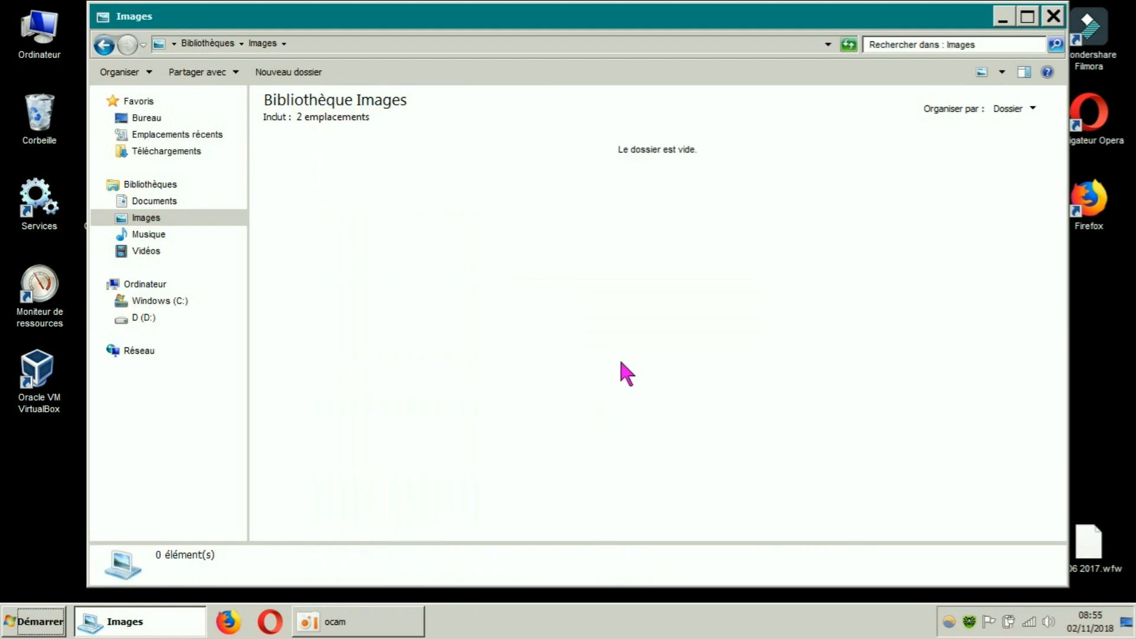
Step: Restore Sans titre7.jpg and cana babe - Copie.png from the Corbeille and close its window
{"action": "double_click", "coordinate": [39, 116]}
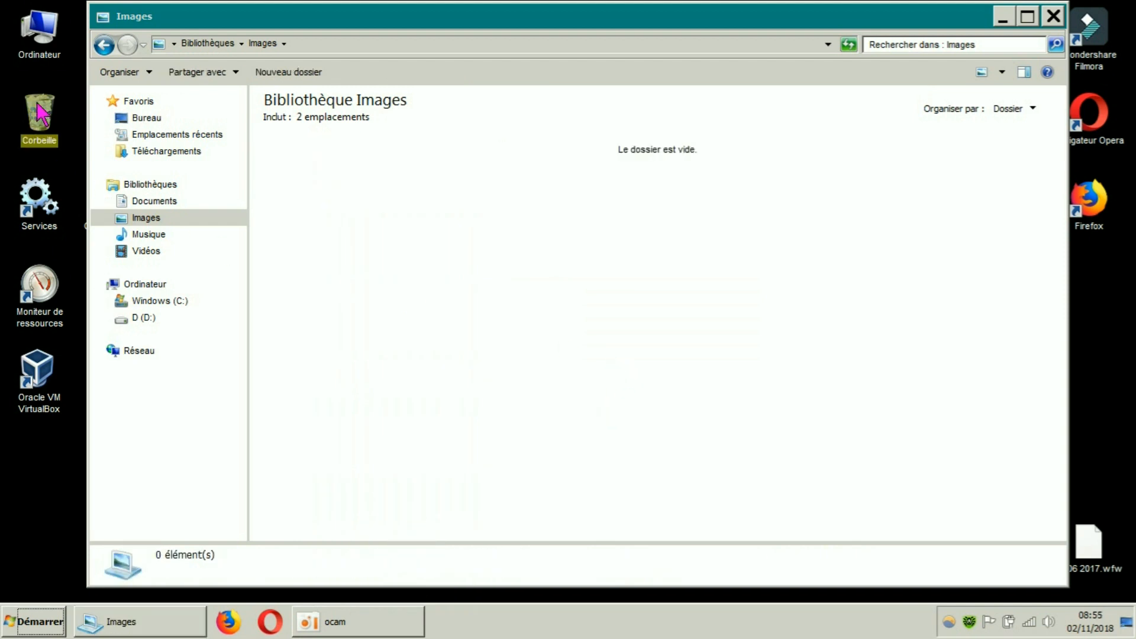
{"action": "right_click", "coordinate": [550, 113]}
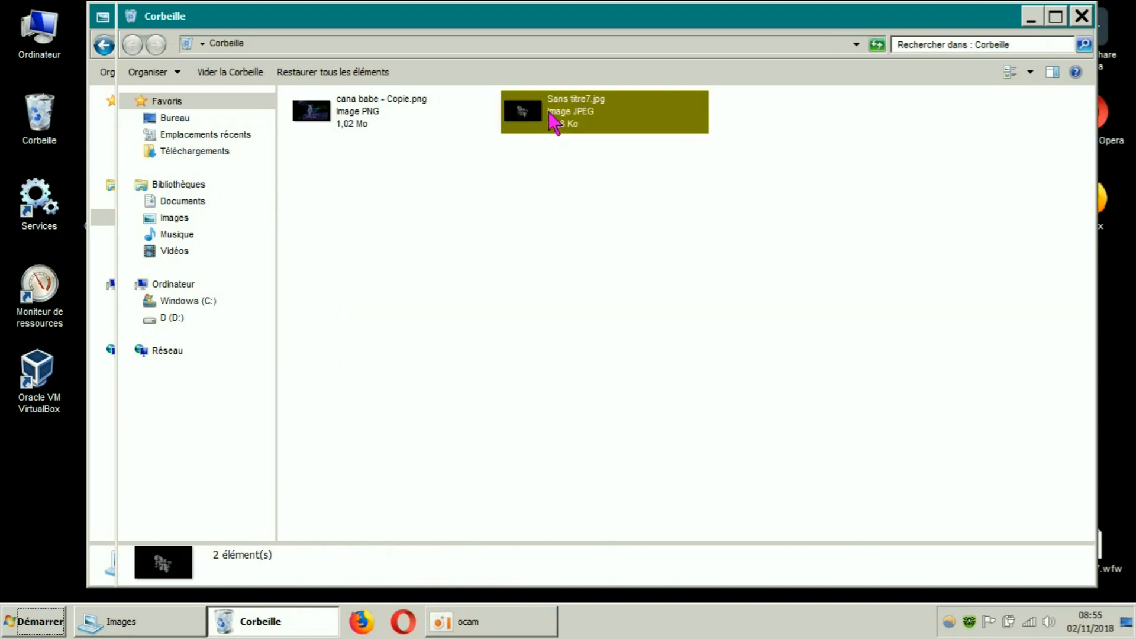
{"action": "left_click", "coordinate": [584, 120]}
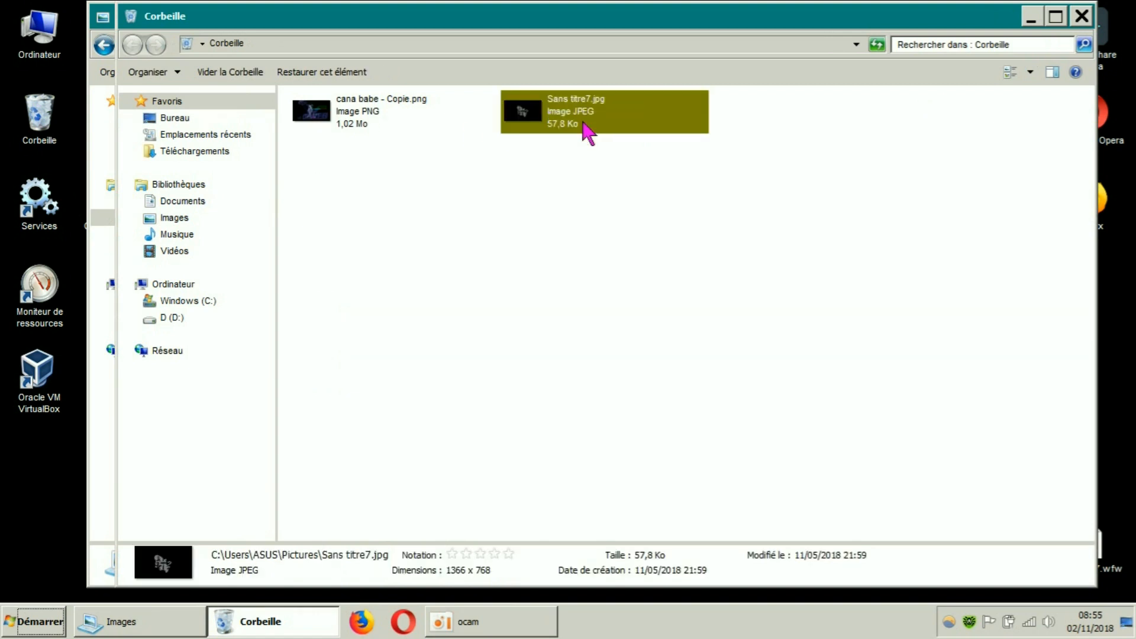
{"action": "right_click", "coordinate": [308, 113]}
{"action": "left_click", "coordinate": [348, 119]}
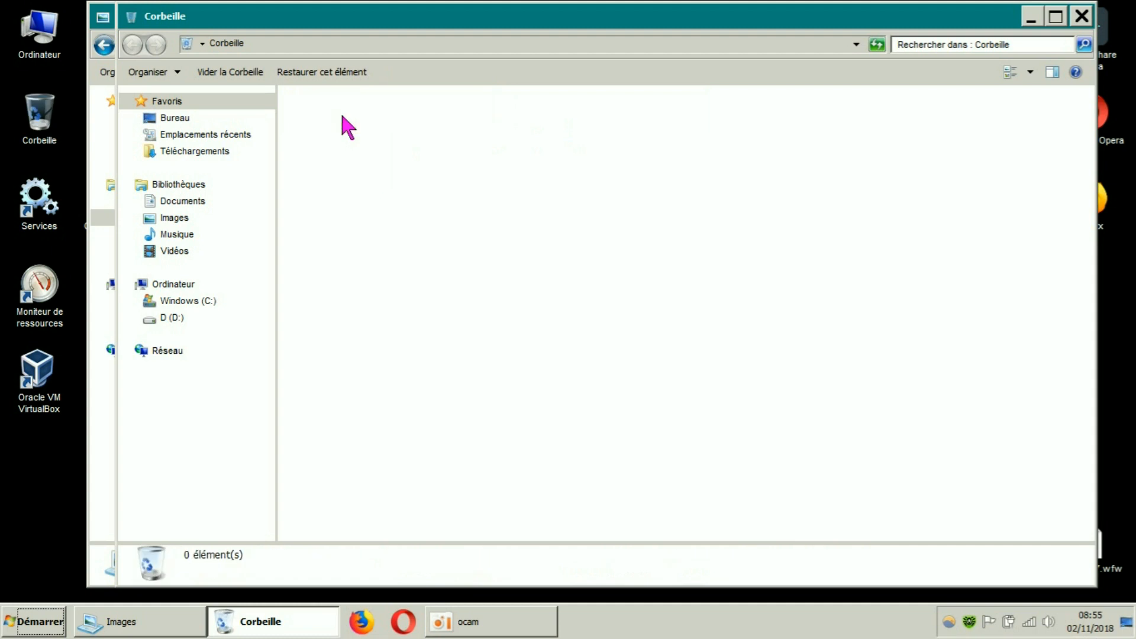
{"action": "left_click", "coordinate": [1084, 19]}
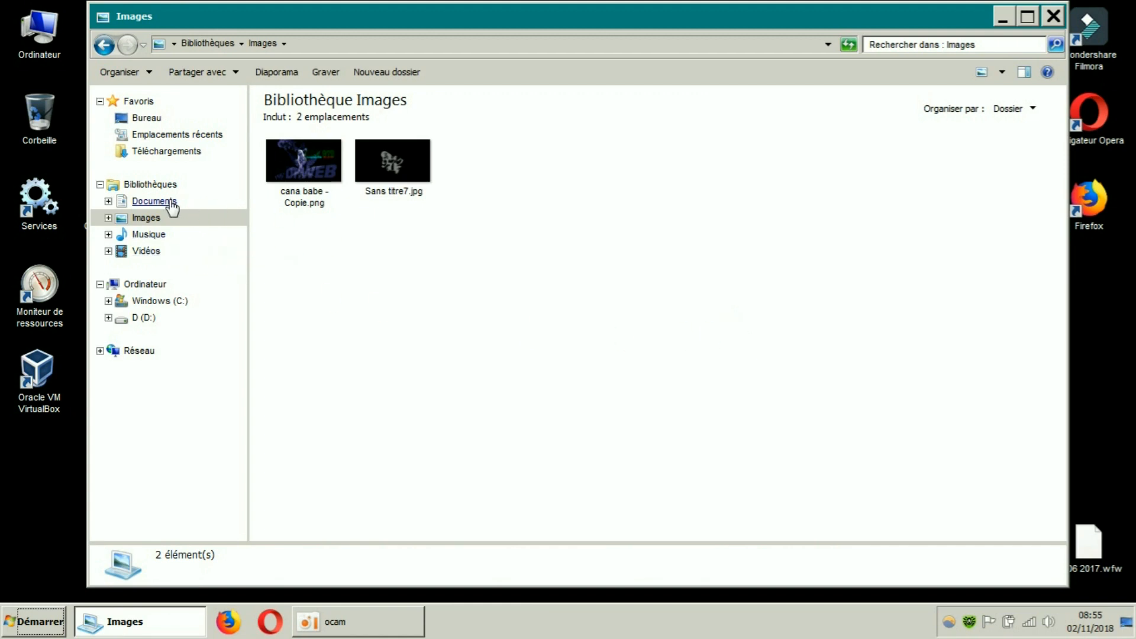
Step: Copy Are you ready - Techno tuning.mp4 [144p].3gp from Téléchargements into the Images library, and close the Explorer window
{"action": "left_click", "coordinate": [171, 152]}
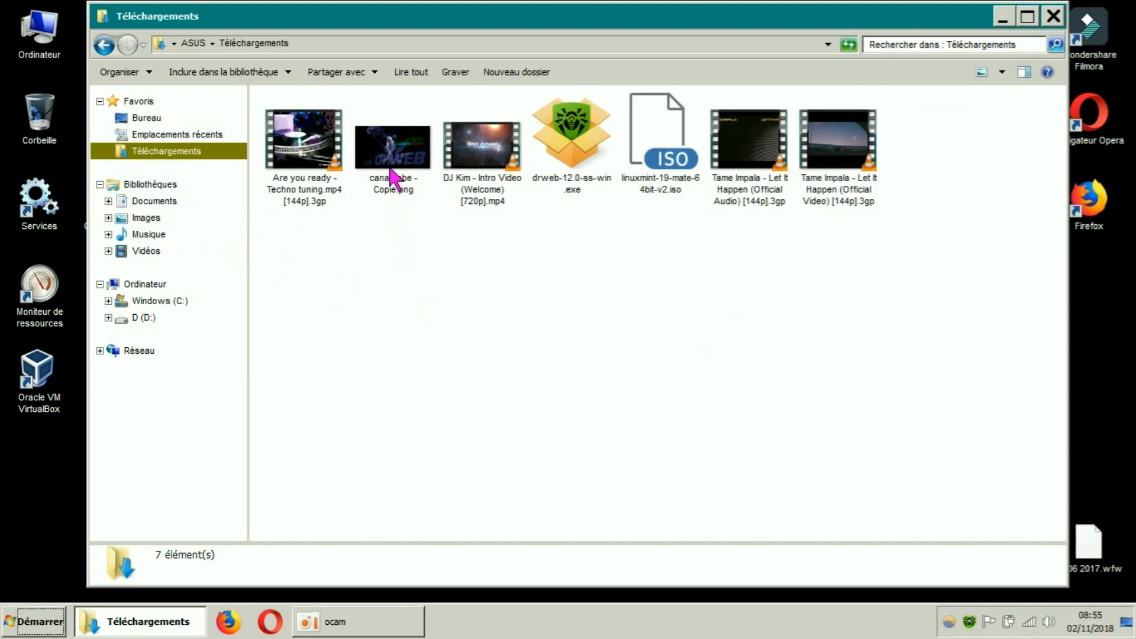
{"action": "right_click", "coordinate": [303, 169]}
{"action": "left_click", "coordinate": [338, 435]}
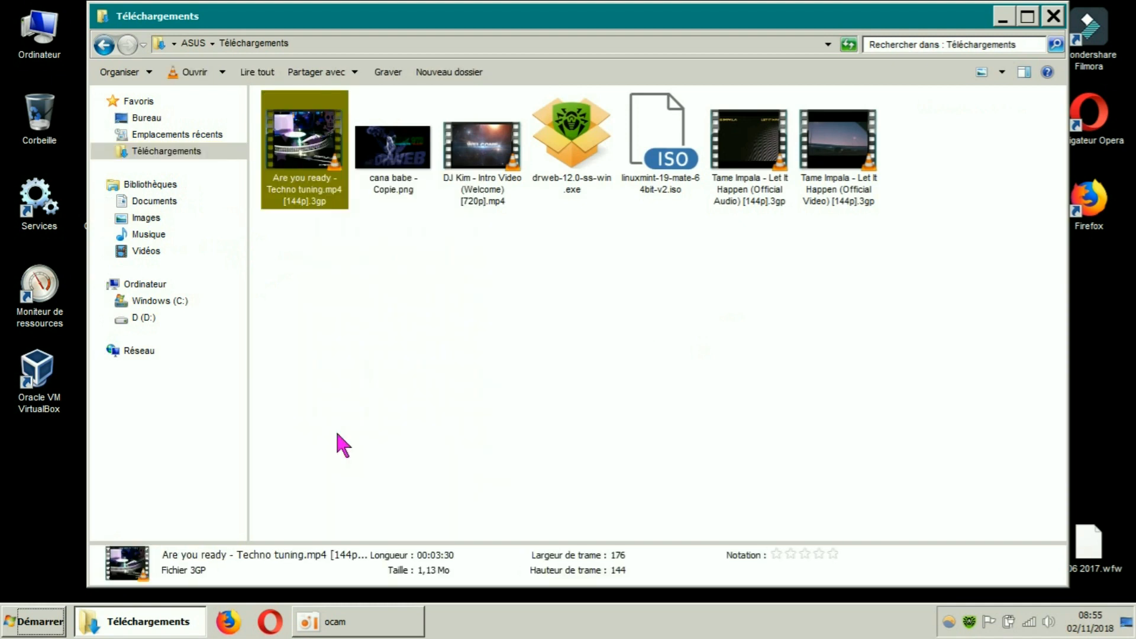
{"action": "left_click", "coordinate": [151, 218]}
{"action": "right_click", "coordinate": [475, 305]}
{"action": "mouse_move", "coordinate": [536, 366]}
{"action": "left_click", "coordinate": [526, 399]}
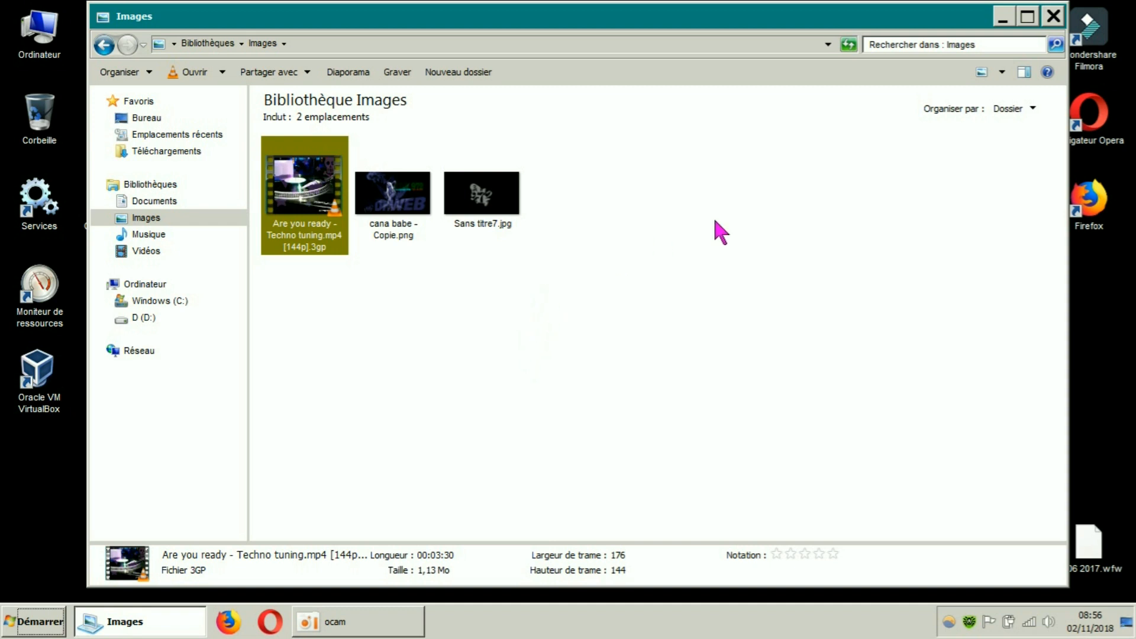
{"action": "left_click", "coordinate": [1058, 19]}
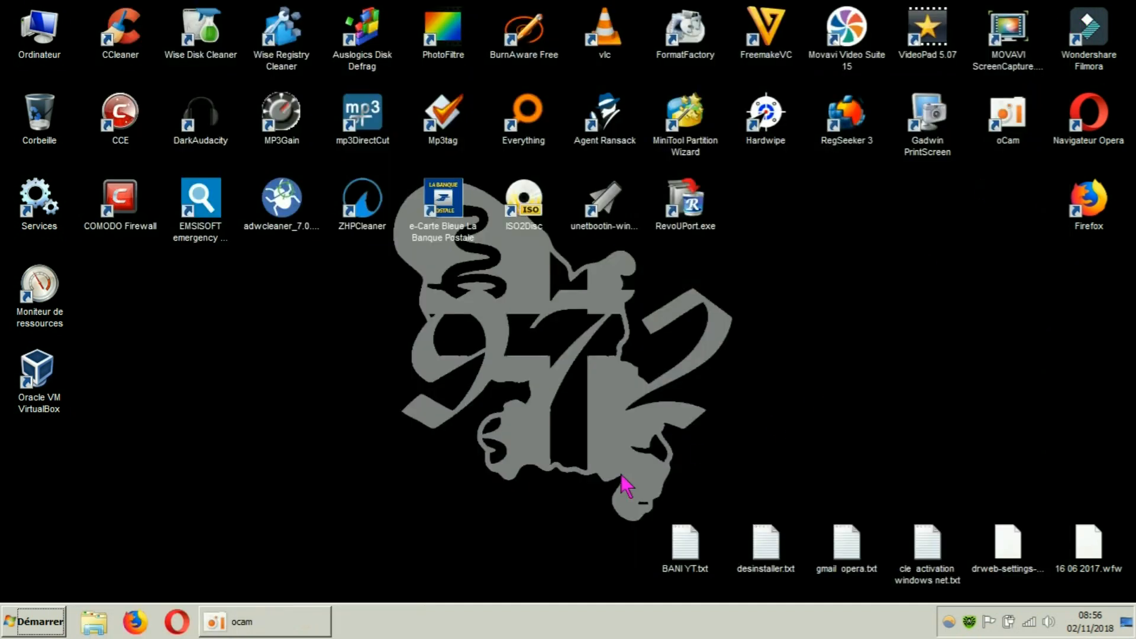
Step: Open the Dr.Web protection centre, unlock modifications and go to Prévention de la perte de données under Périphériques et données personnelles
{"action": "left_click", "coordinate": [969, 621]}
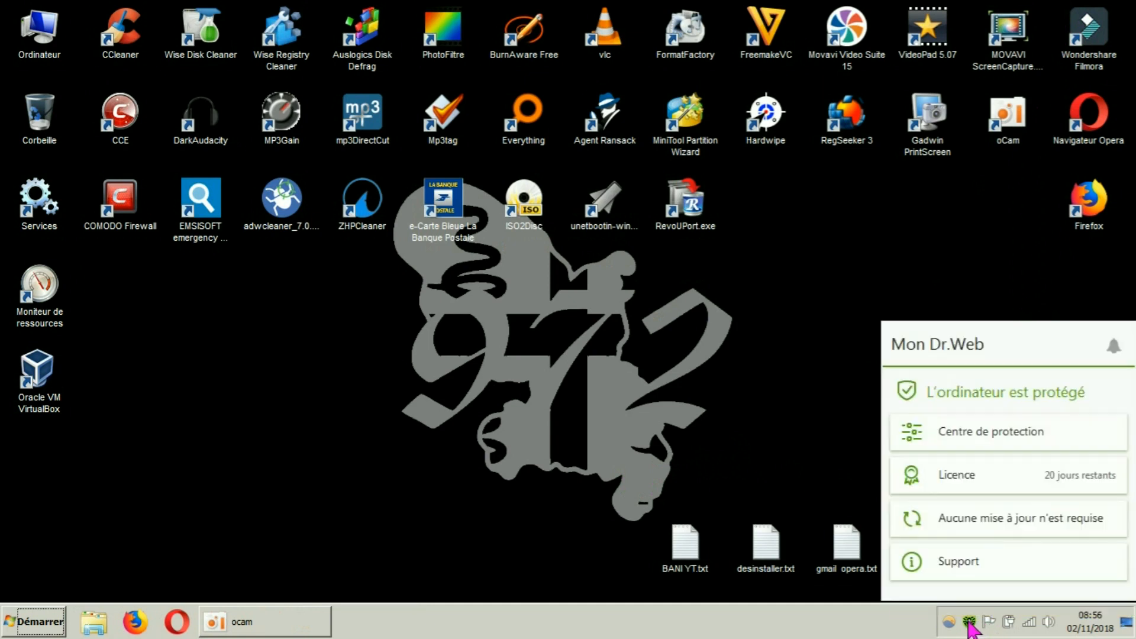
{"action": "left_click", "coordinate": [980, 433]}
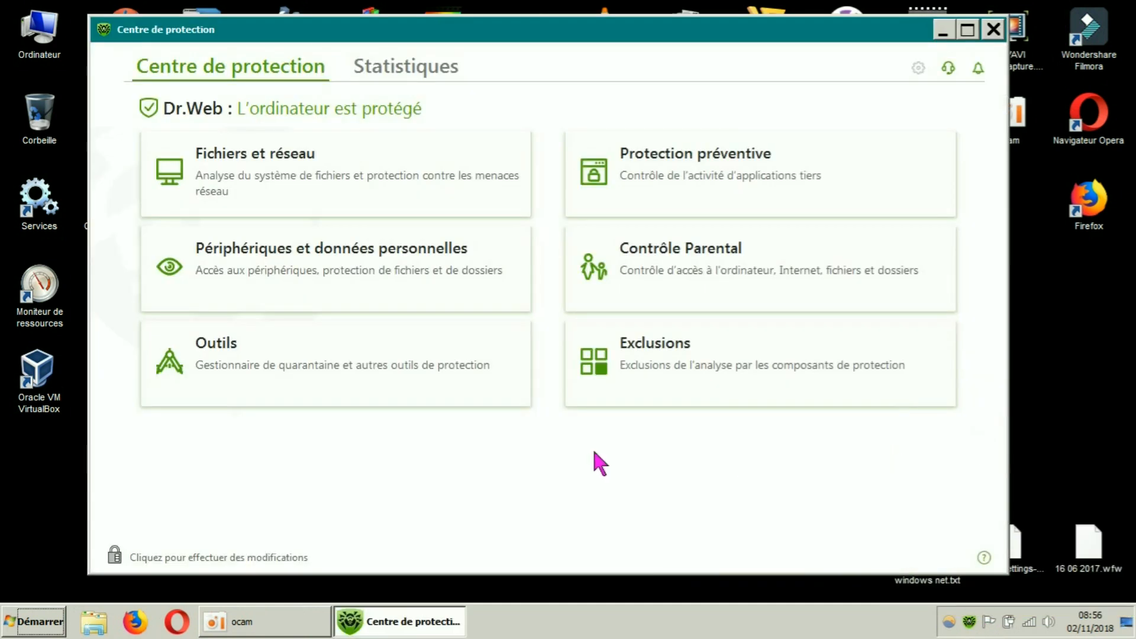
{"action": "left_click", "coordinate": [115, 557]}
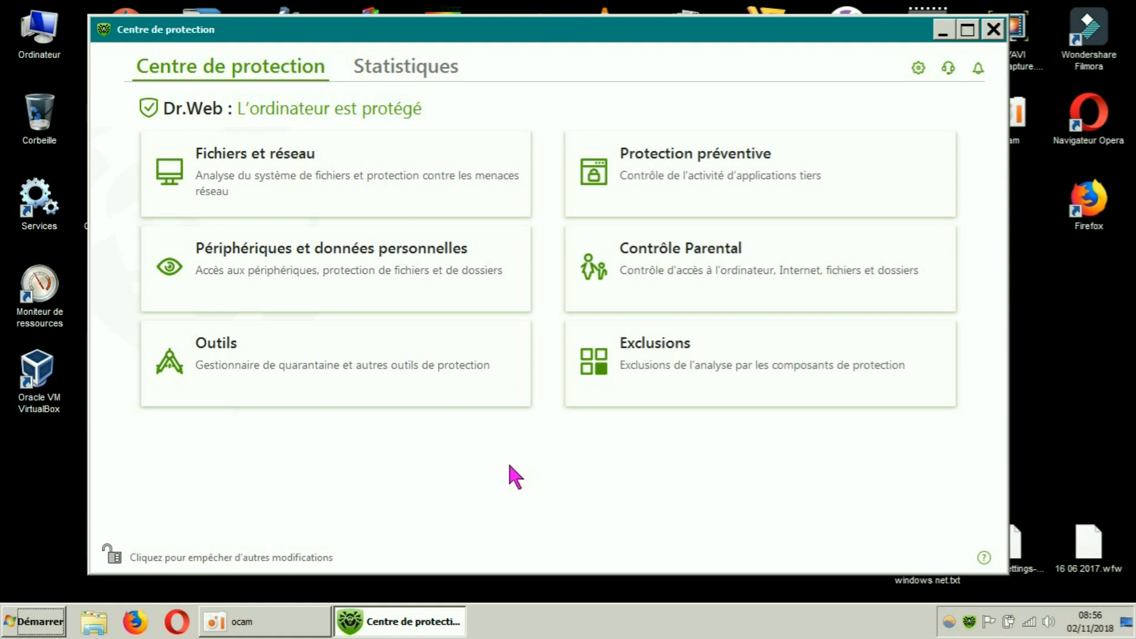
{"action": "left_click", "coordinate": [424, 261]}
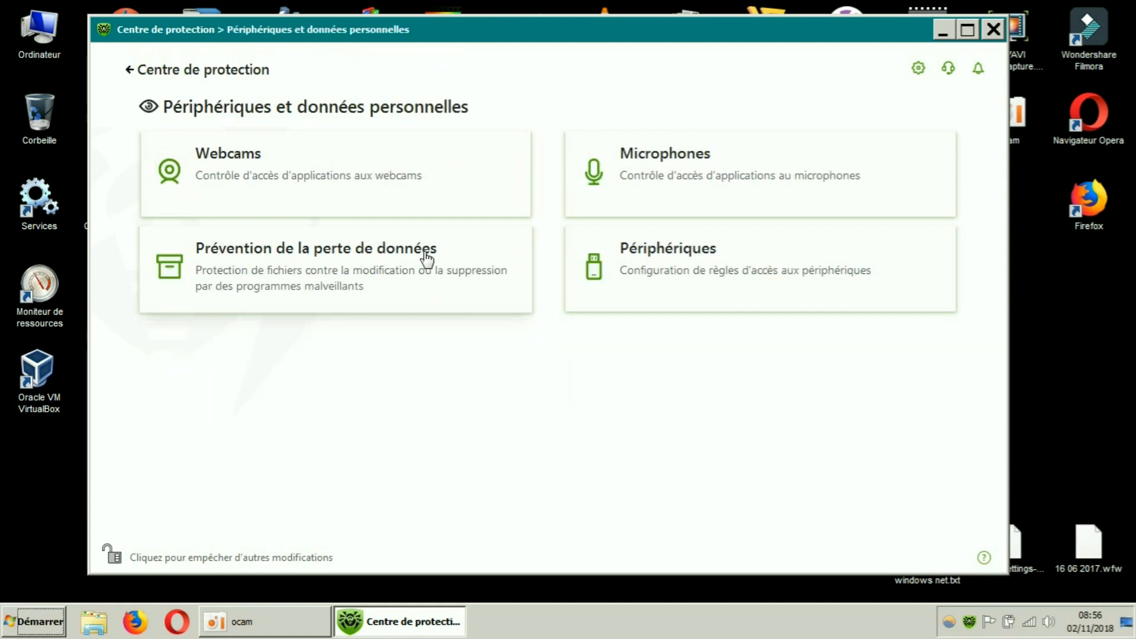
{"action": "left_click", "coordinate": [366, 271]}
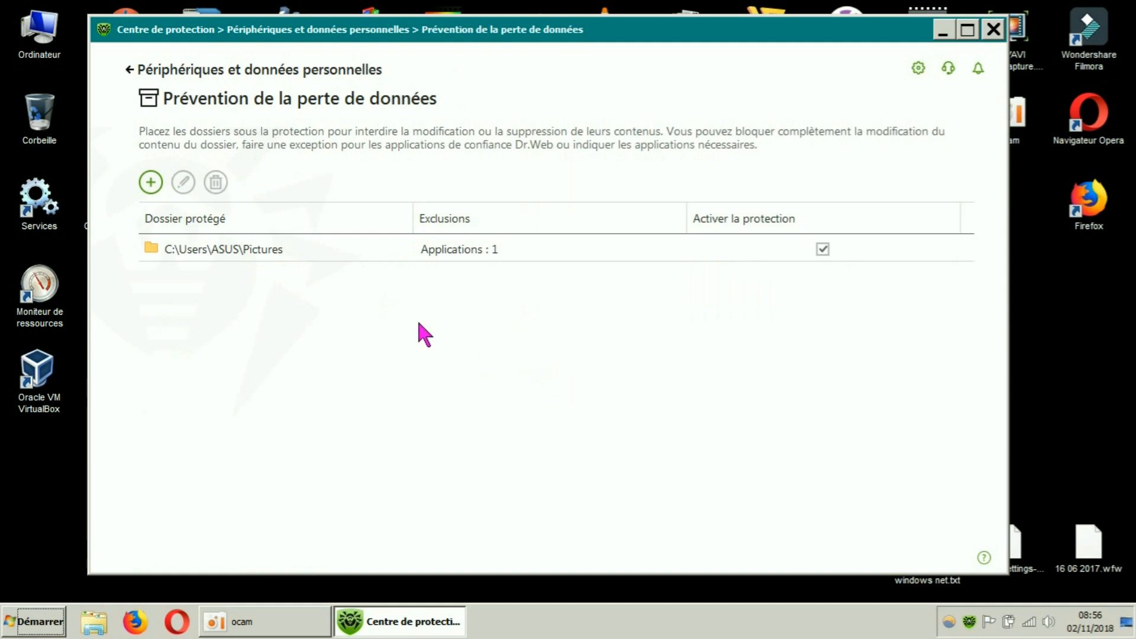
Step: Edit the C:\Users\ASUS\Pictures protection to remove the C:\Windows\explorer.exe exclusion, and save the entry
{"action": "left_click", "coordinate": [262, 254]}
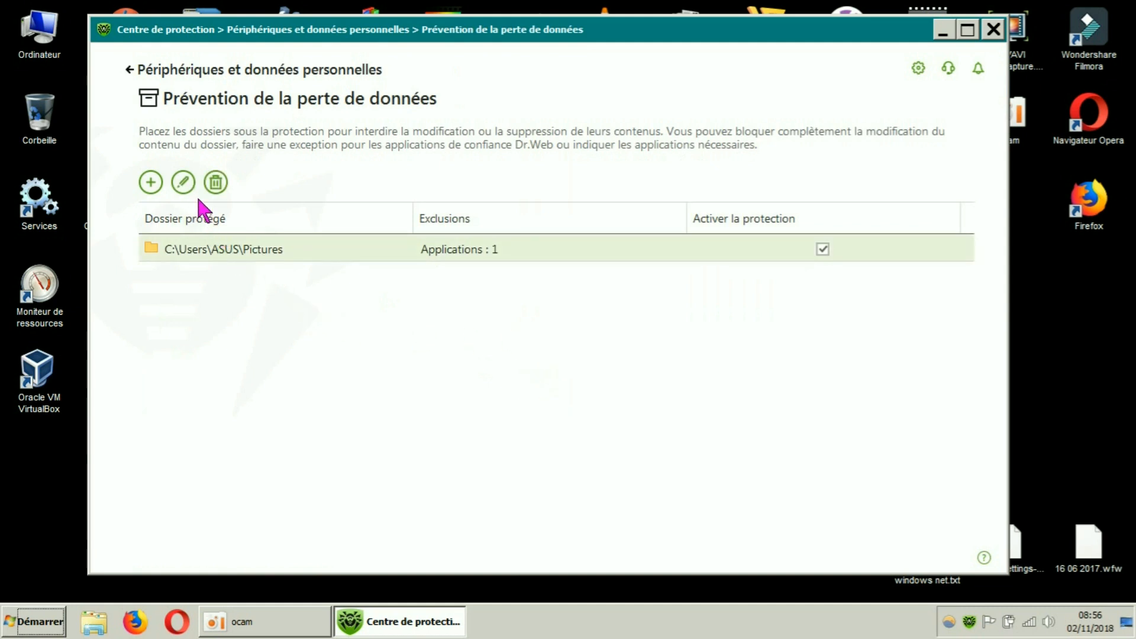
{"action": "left_click", "coordinate": [183, 182]}
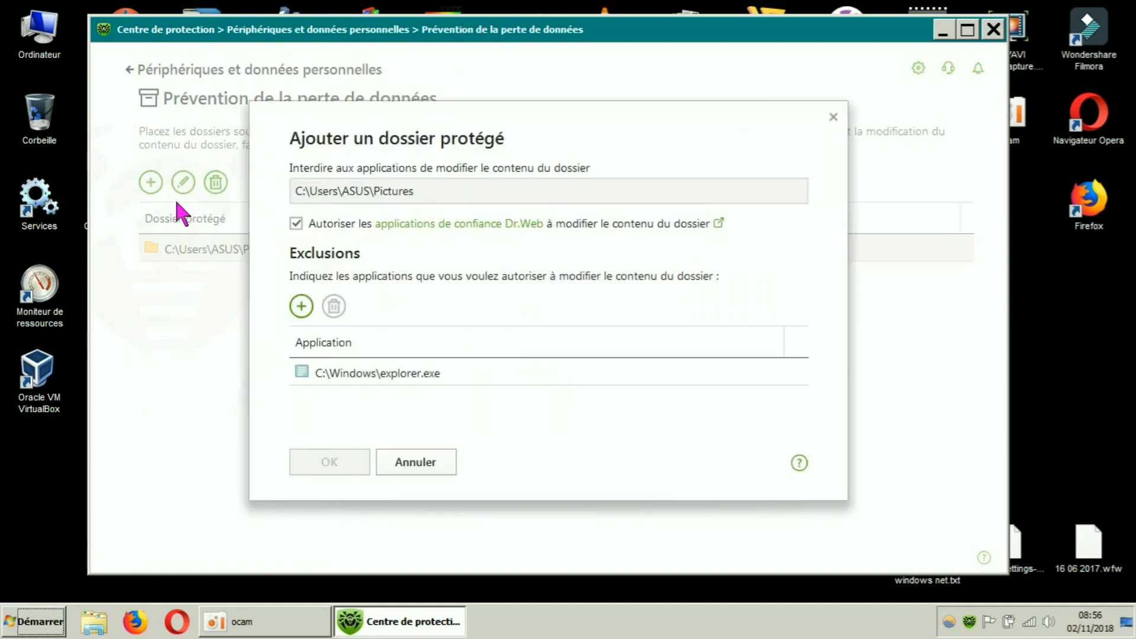
{"action": "left_click", "coordinate": [364, 371]}
{"action": "left_click", "coordinate": [334, 306]}
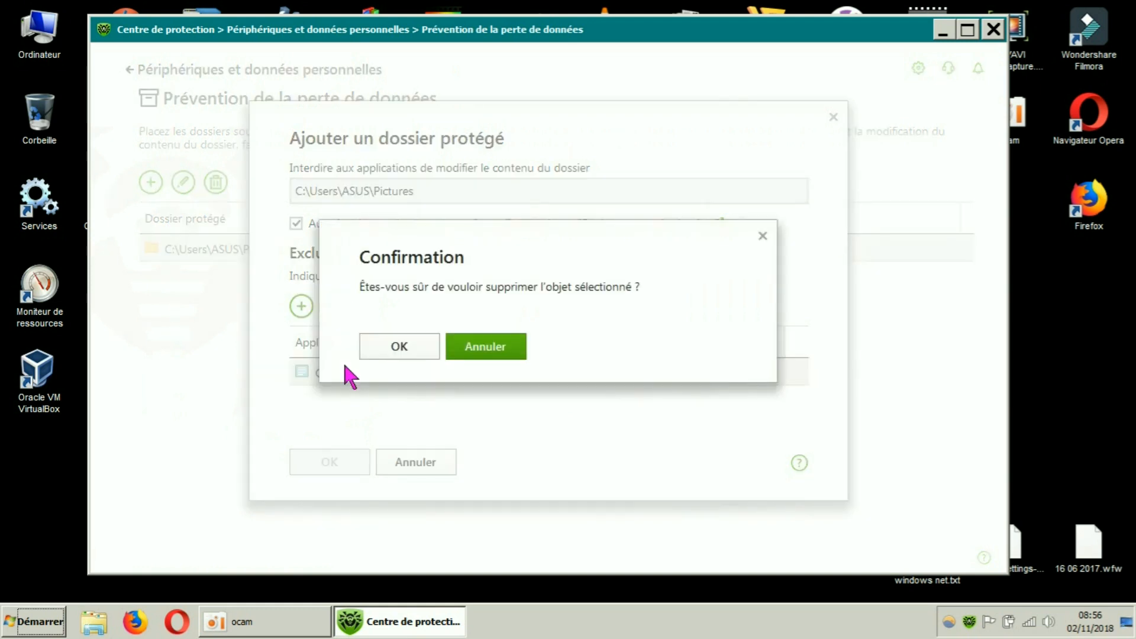
{"action": "left_click", "coordinate": [399, 349]}
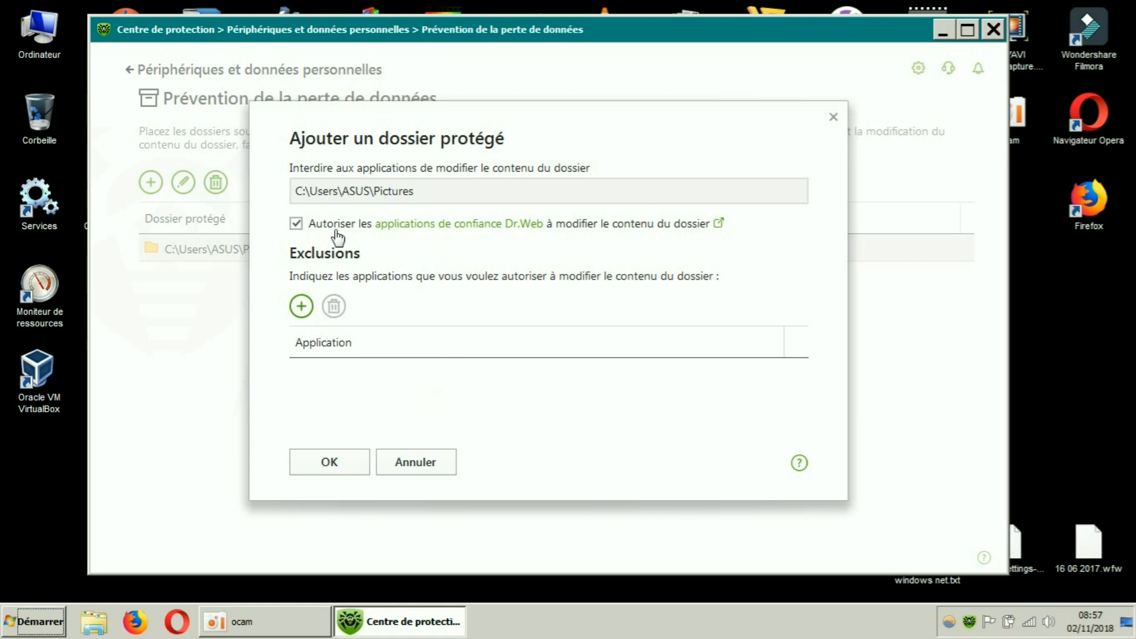
{"action": "left_click", "coordinate": [337, 469]}
Step: Delete the C:\Users\ASUS\Pictures entry from the protected folders and close the protection centre
{"action": "left_click", "coordinate": [216, 183]}
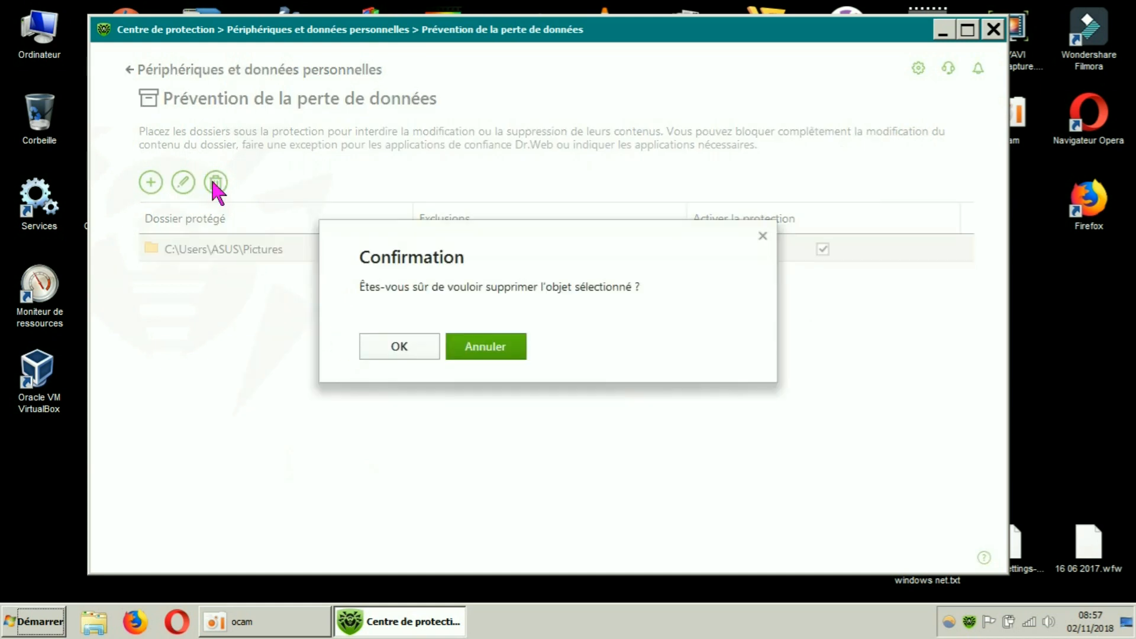
{"action": "left_click", "coordinate": [383, 347]}
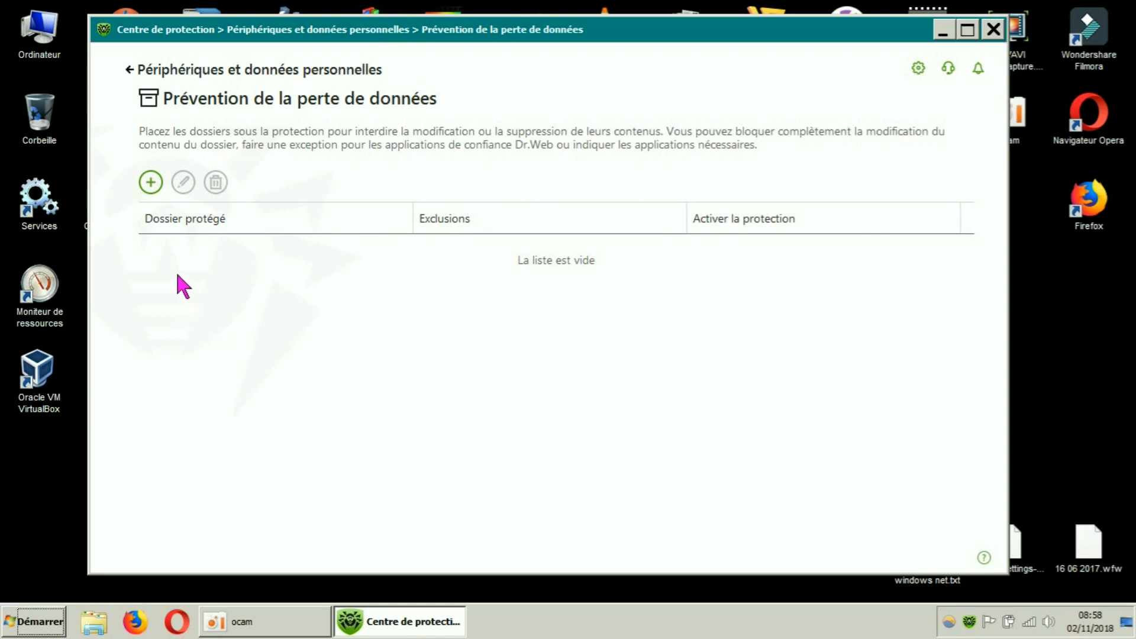
{"action": "left_click", "coordinate": [994, 31]}
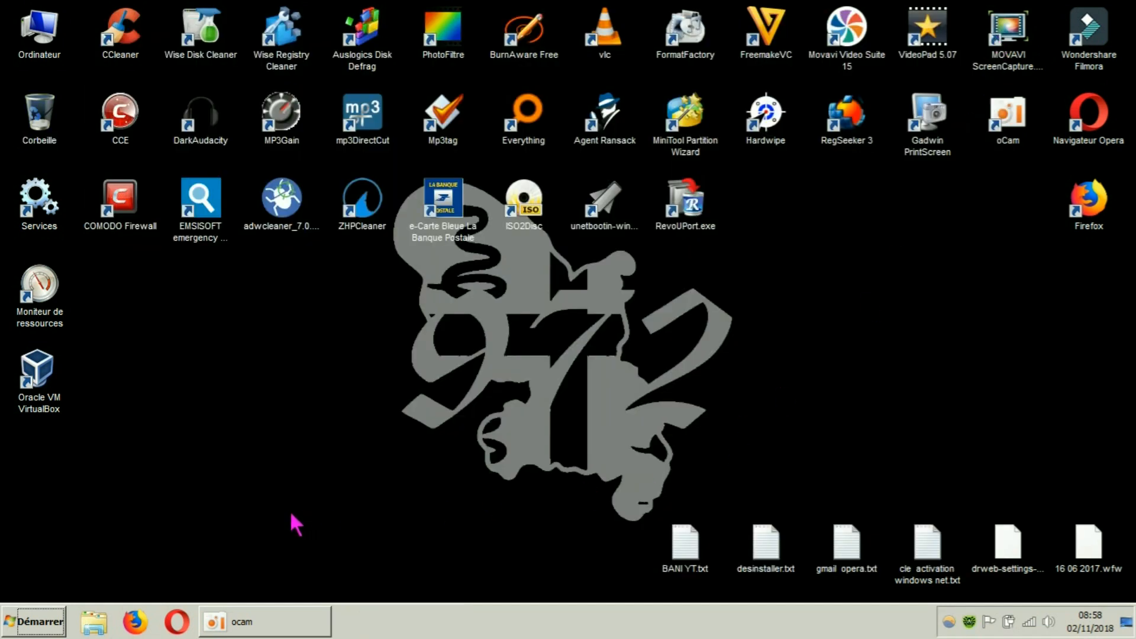